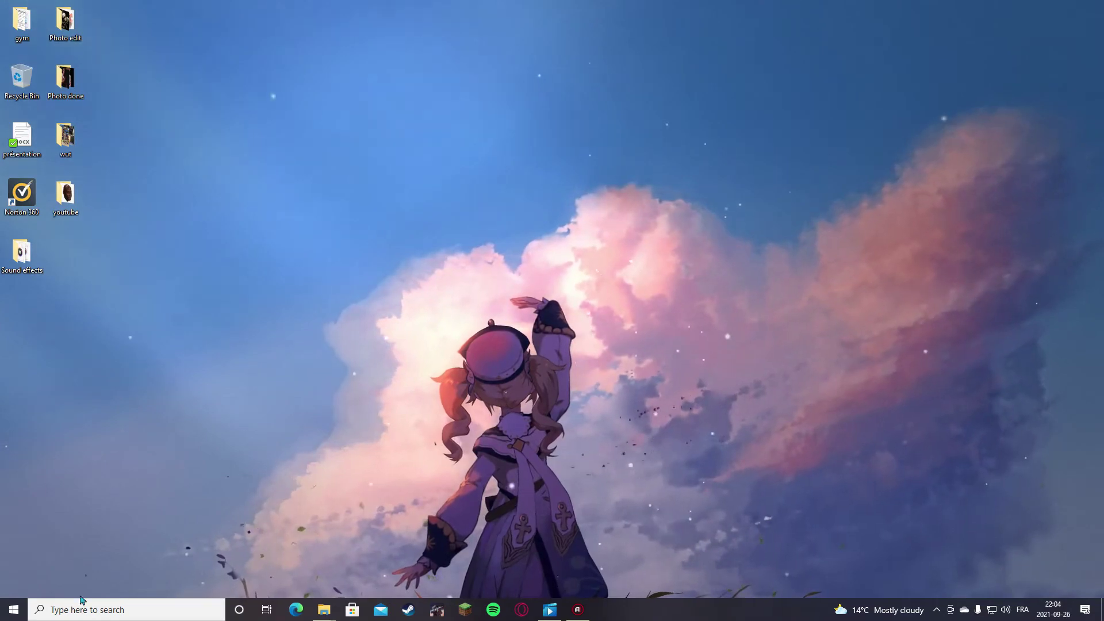
Step: Turn Game Mode on under Windows Settings > Gaming > Game Mode
click(13, 610)
click(20, 559)
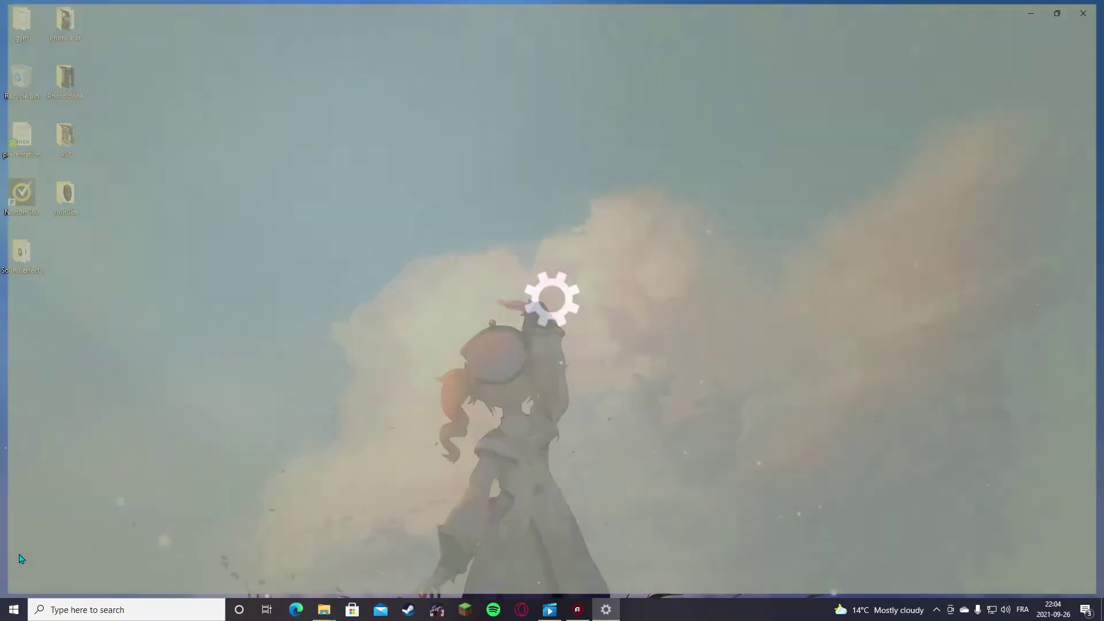
click(734, 252)
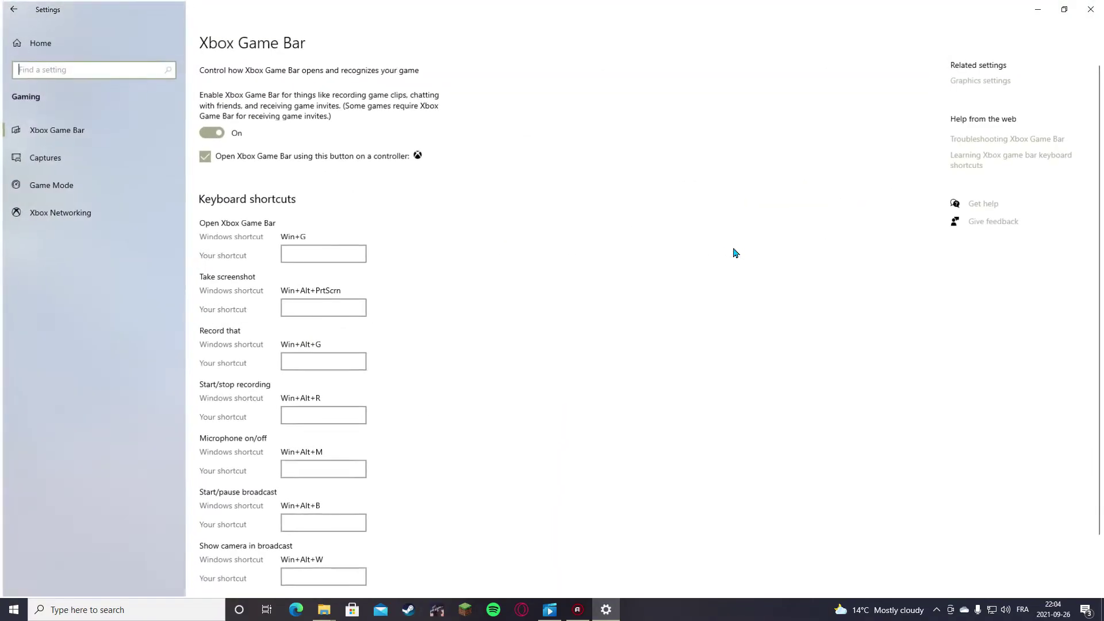
click(85, 194)
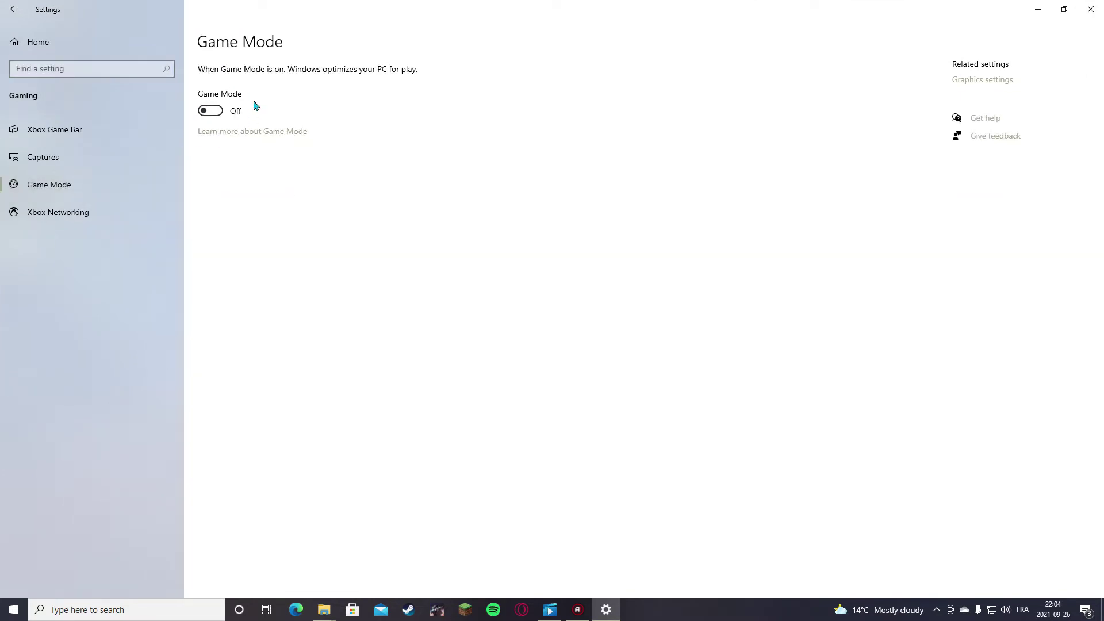
click(213, 111)
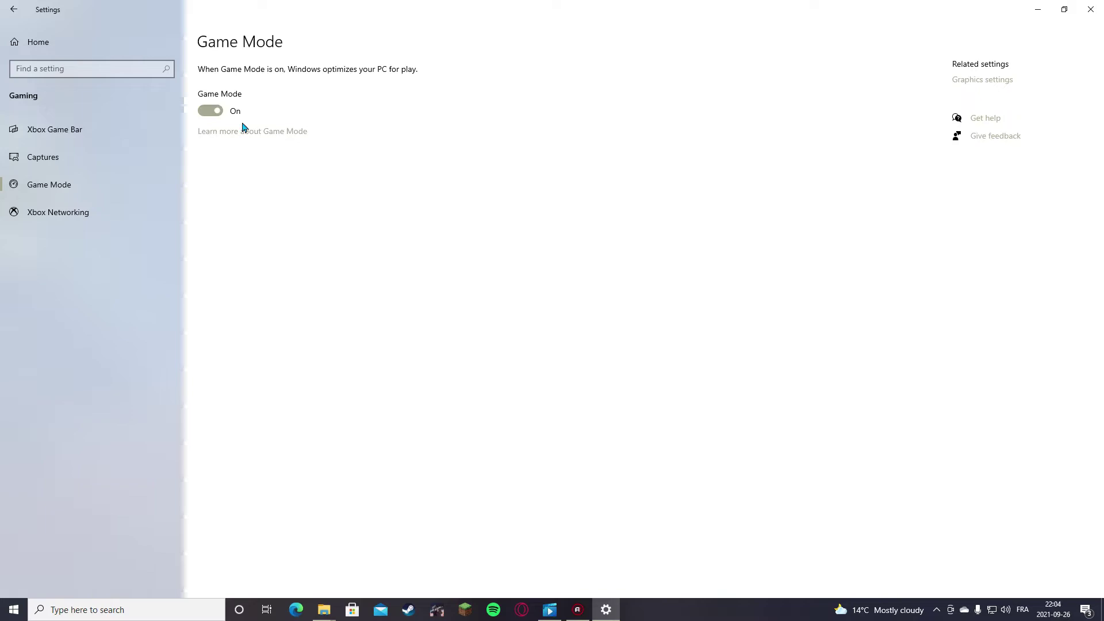
Step: Close Settings and launch NVIDIA Control Panel from the desktop shortcut menu
click(1089, 10)
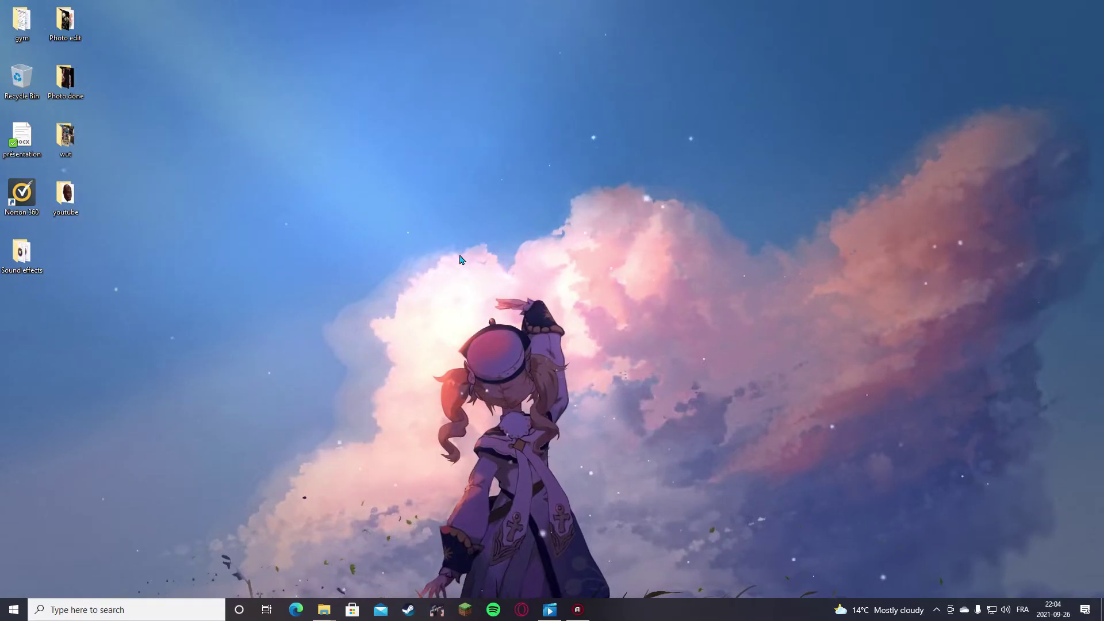
right_click(643, 211)
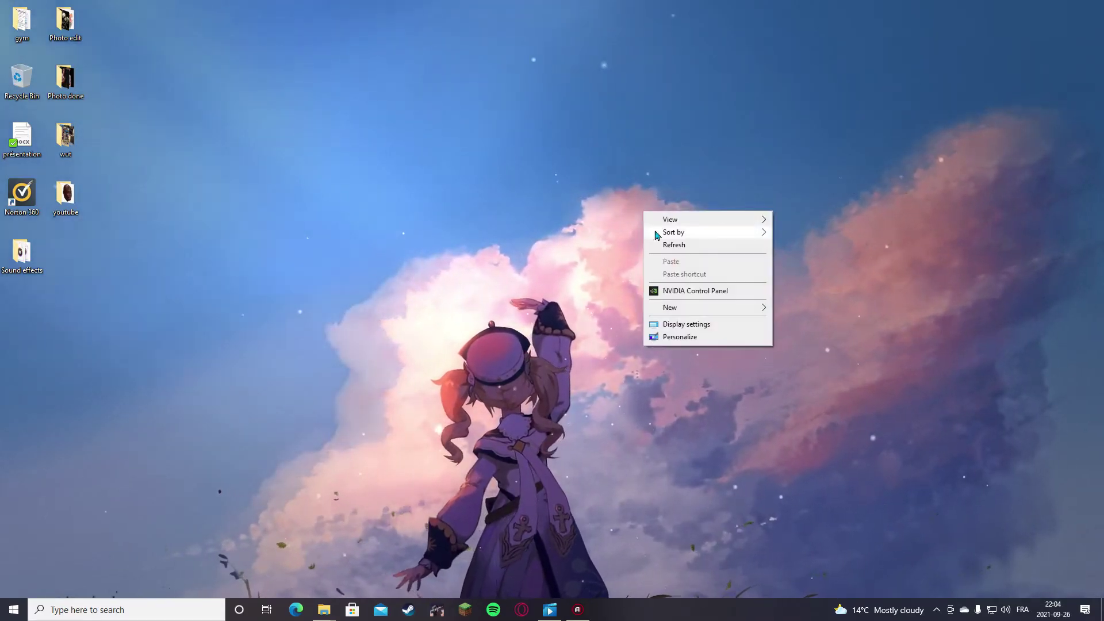
click(683, 295)
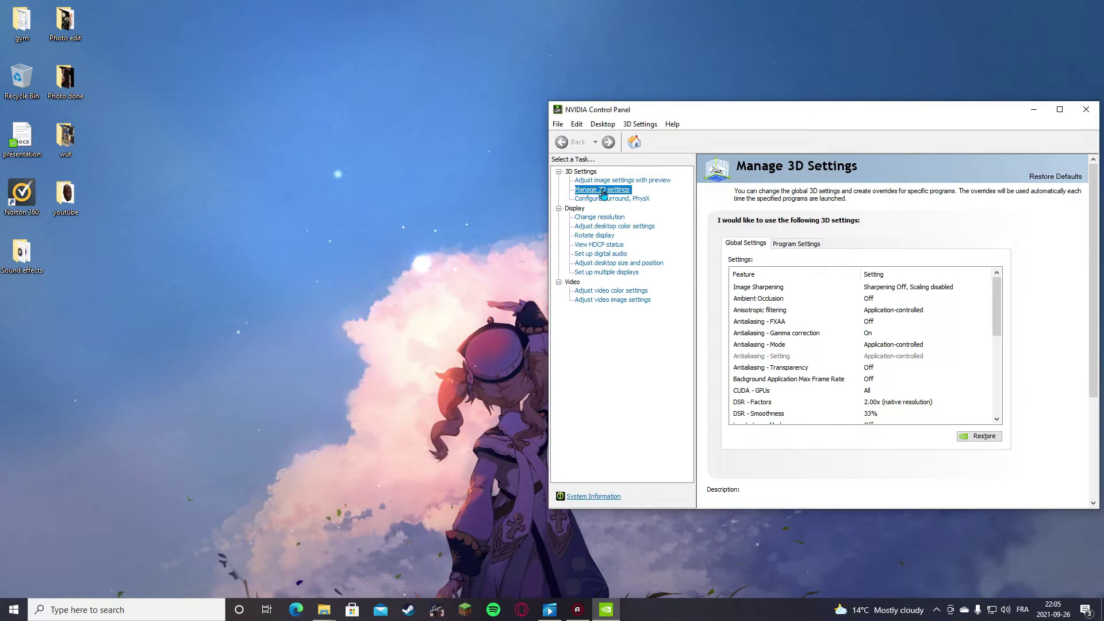
drag(692, 115, 479, 131)
Step: On Program Settings, pick Escape From Tarkov (escapefromtarkov.exe) as the program to customize
click(581, 260)
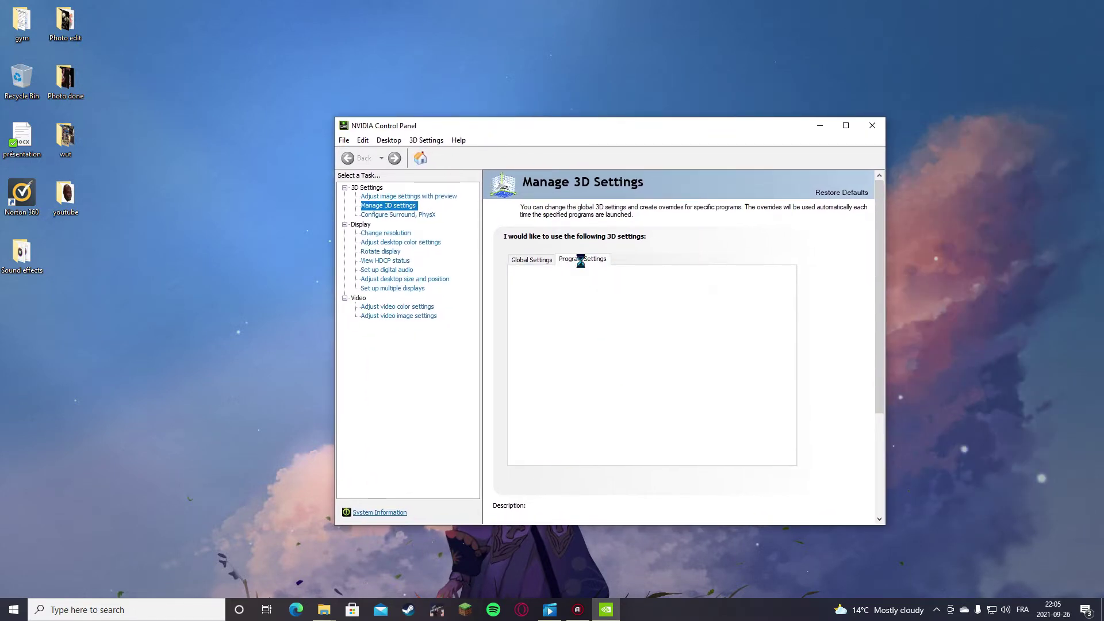
click(609, 292)
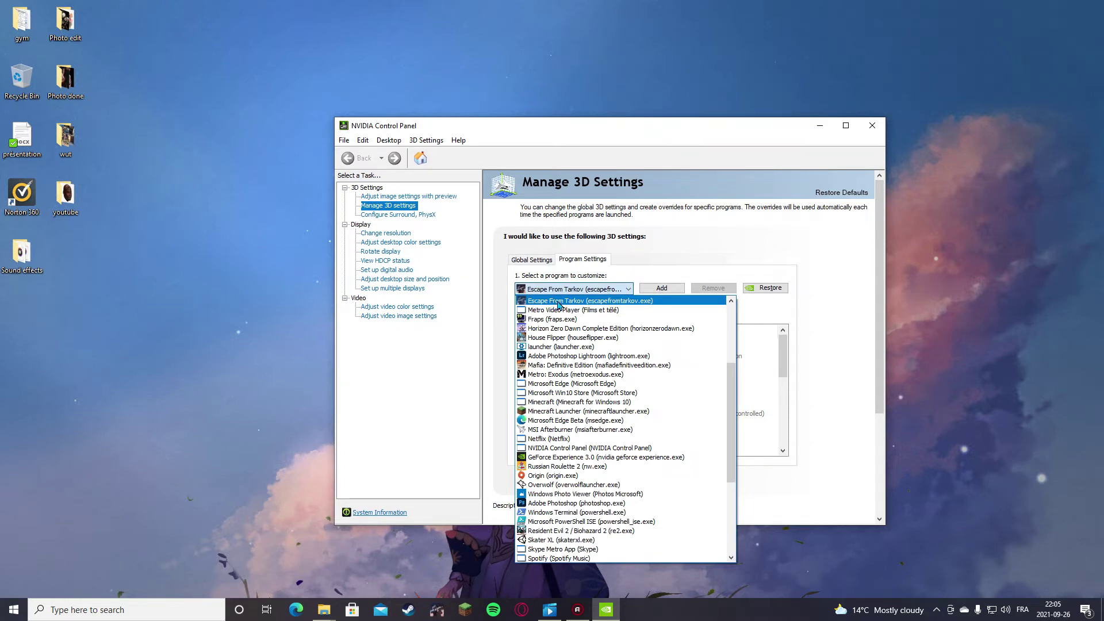
click(648, 304)
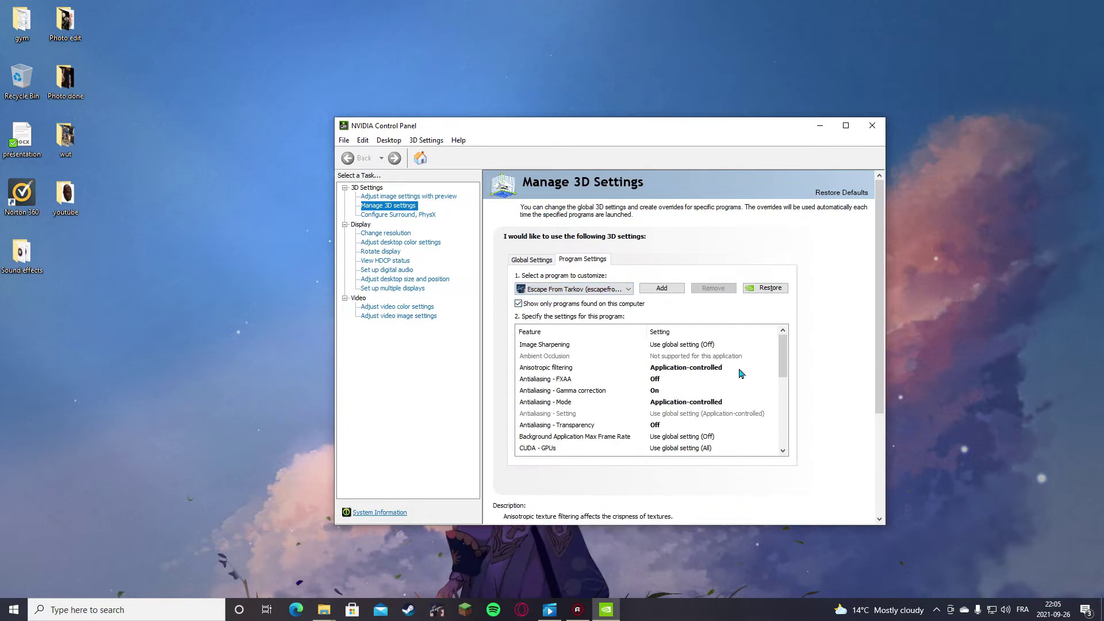
drag(781, 354, 781, 355)
click(653, 372)
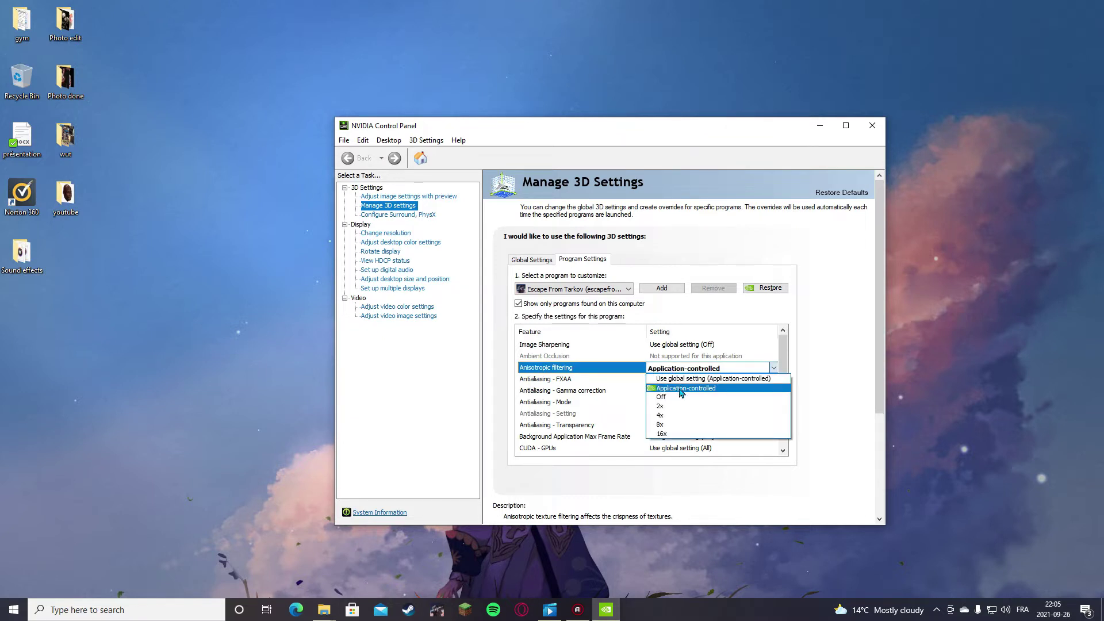
click(681, 389)
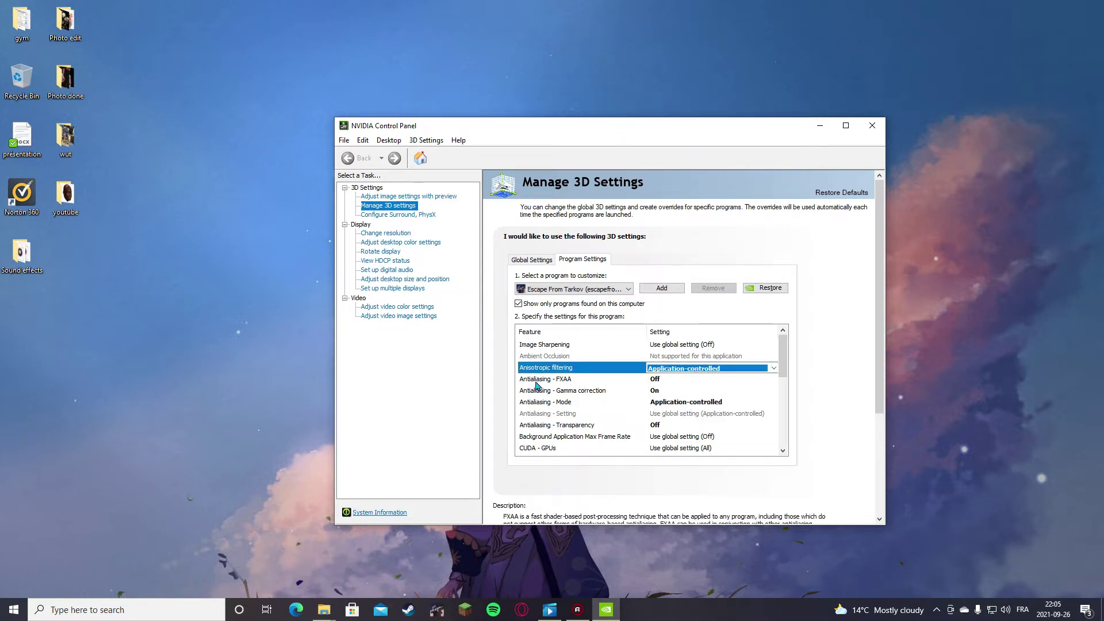
click(655, 382)
click(556, 395)
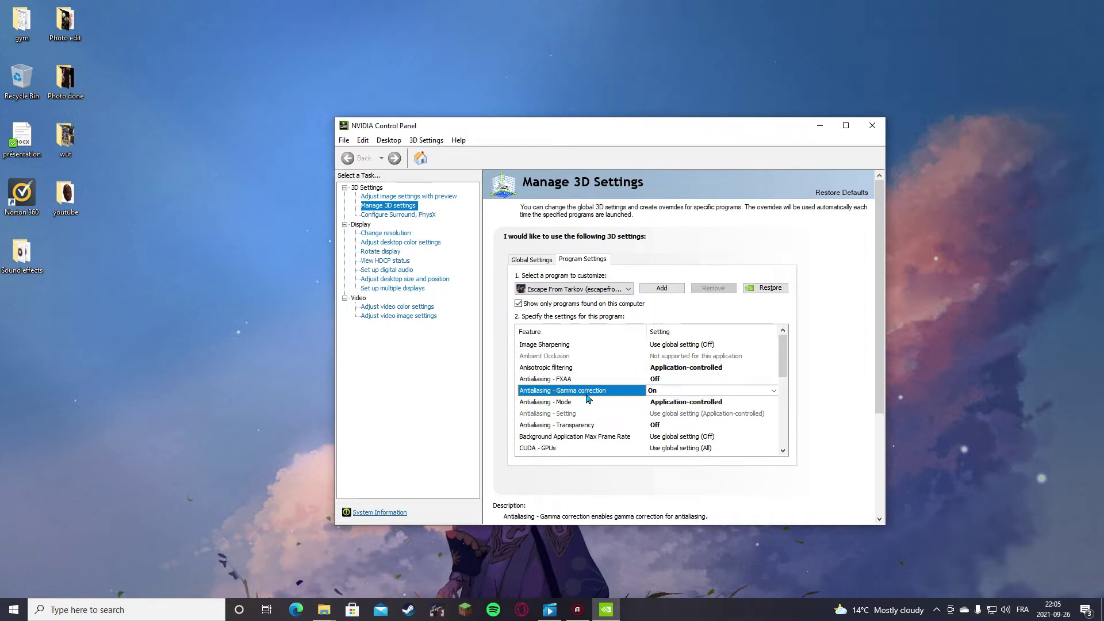
click(668, 390)
click(667, 424)
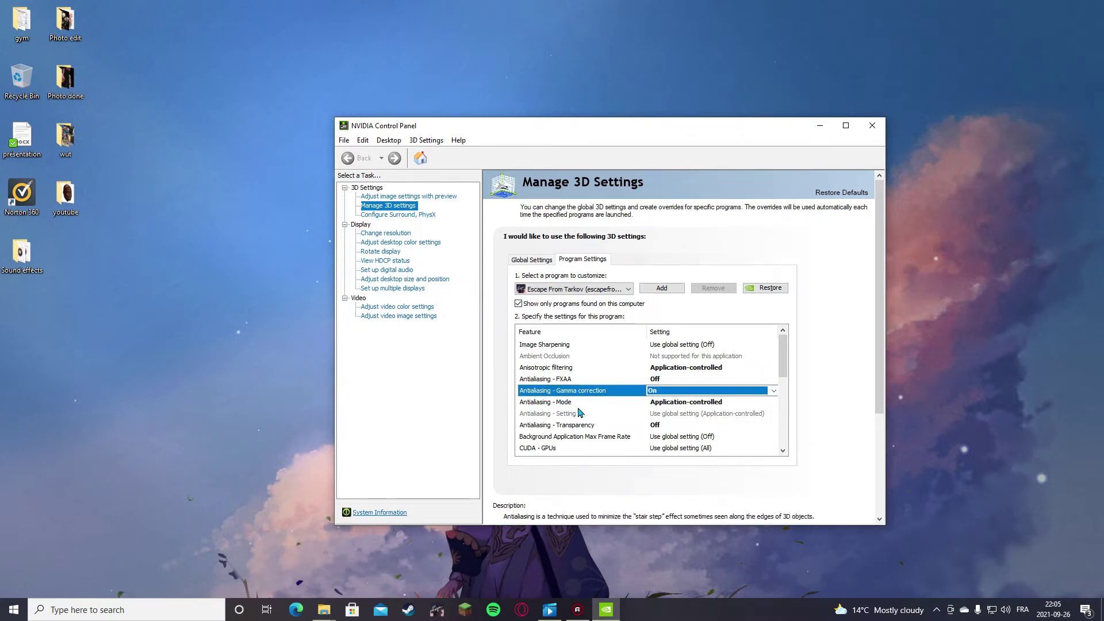
click(672, 408)
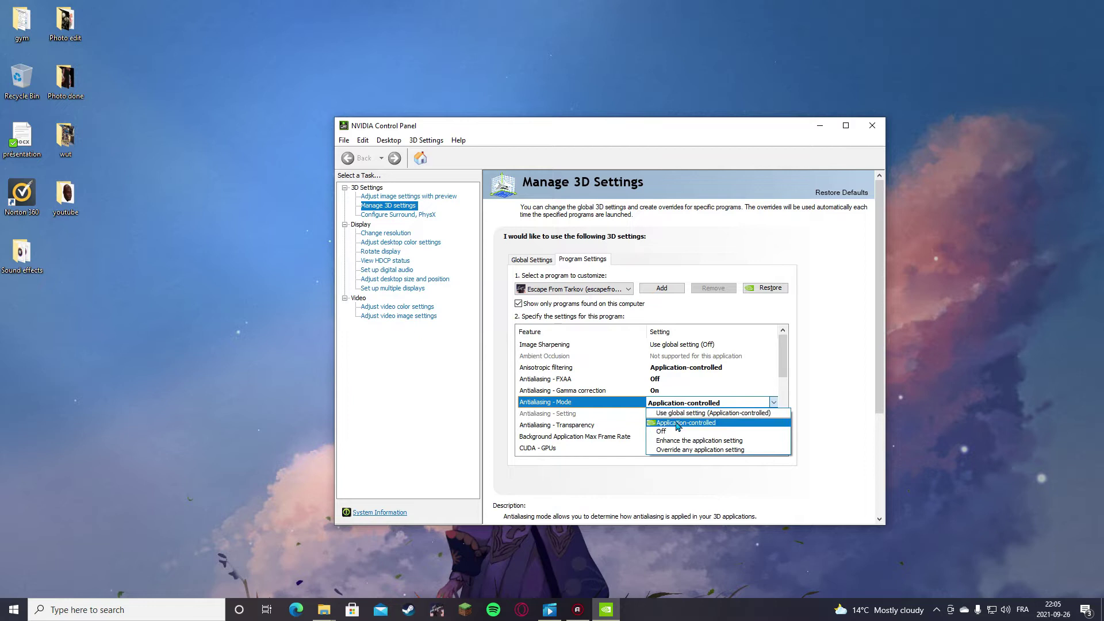
click(622, 441)
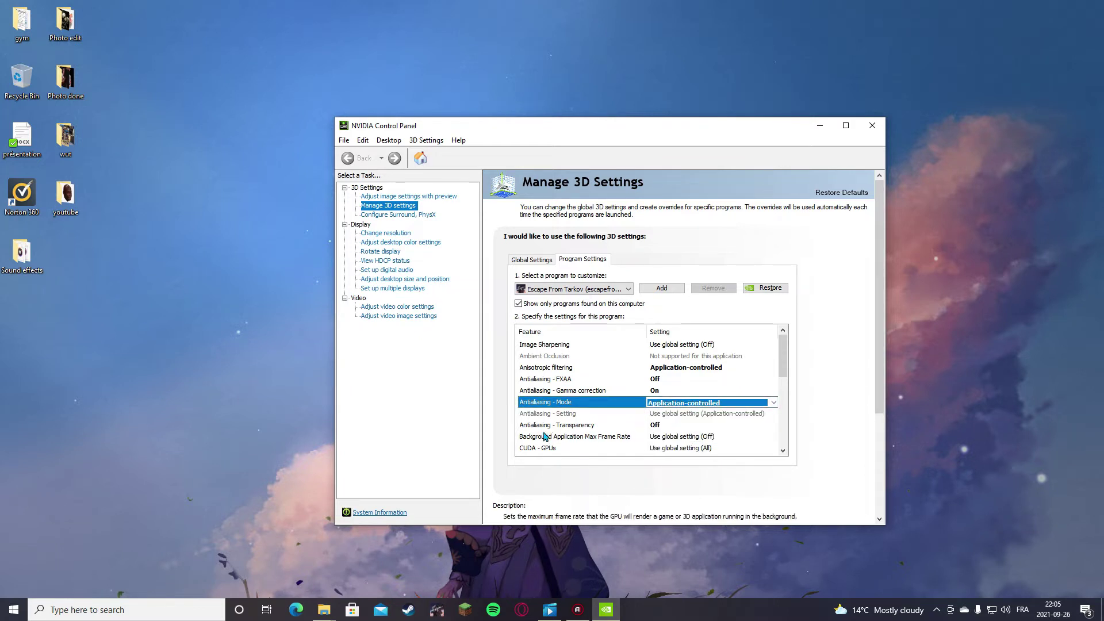
click(656, 426)
click(667, 449)
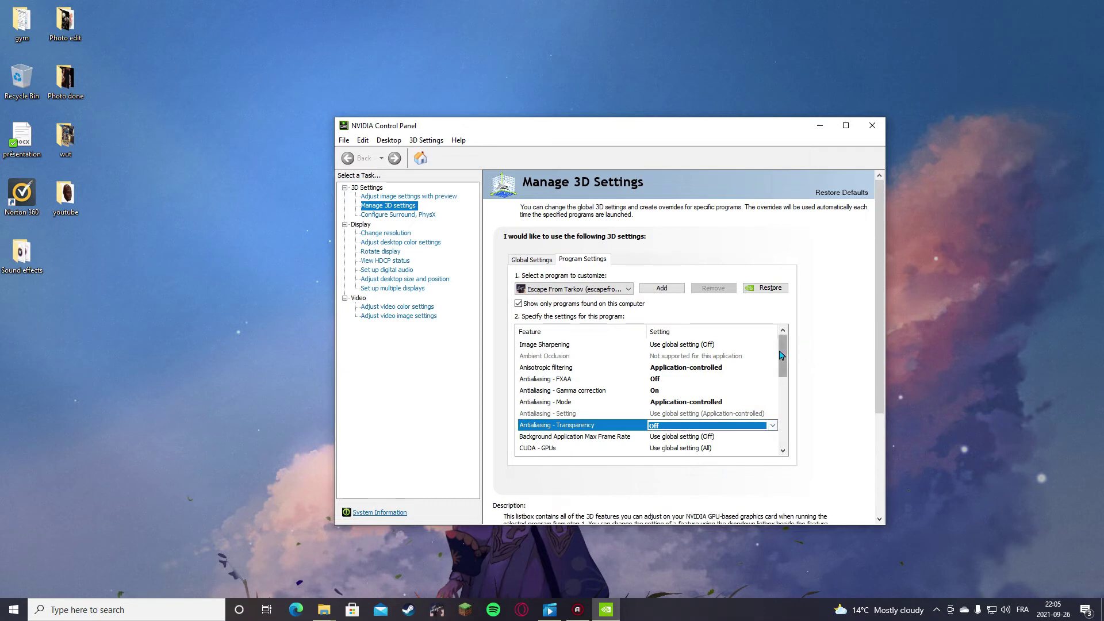
drag(784, 354, 774, 389)
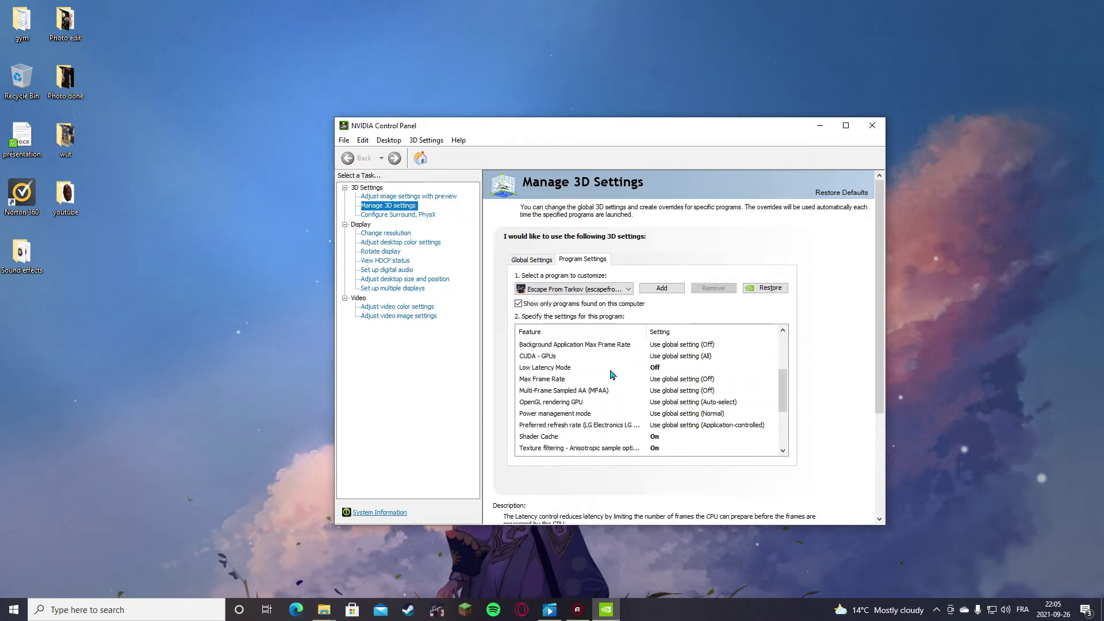
Step: Set Low Latency Mode Off, keep anisotropic sample optimization On and negative LOD bias at Allow
click(664, 373)
click(675, 390)
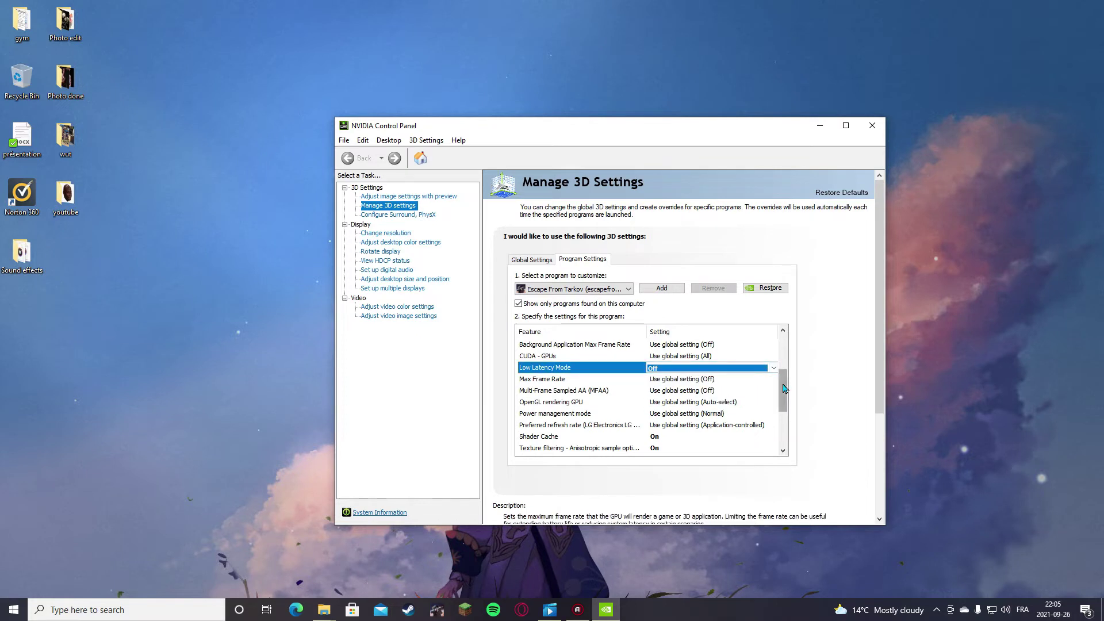
drag(782, 389, 784, 409)
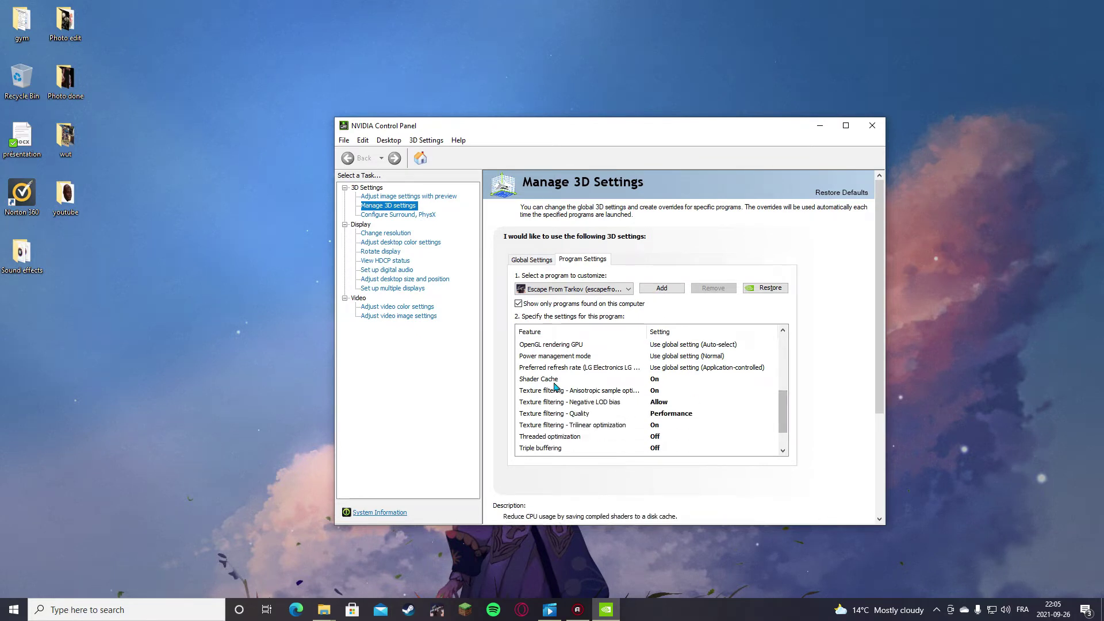
click(576, 382)
drag(784, 412, 783, 416)
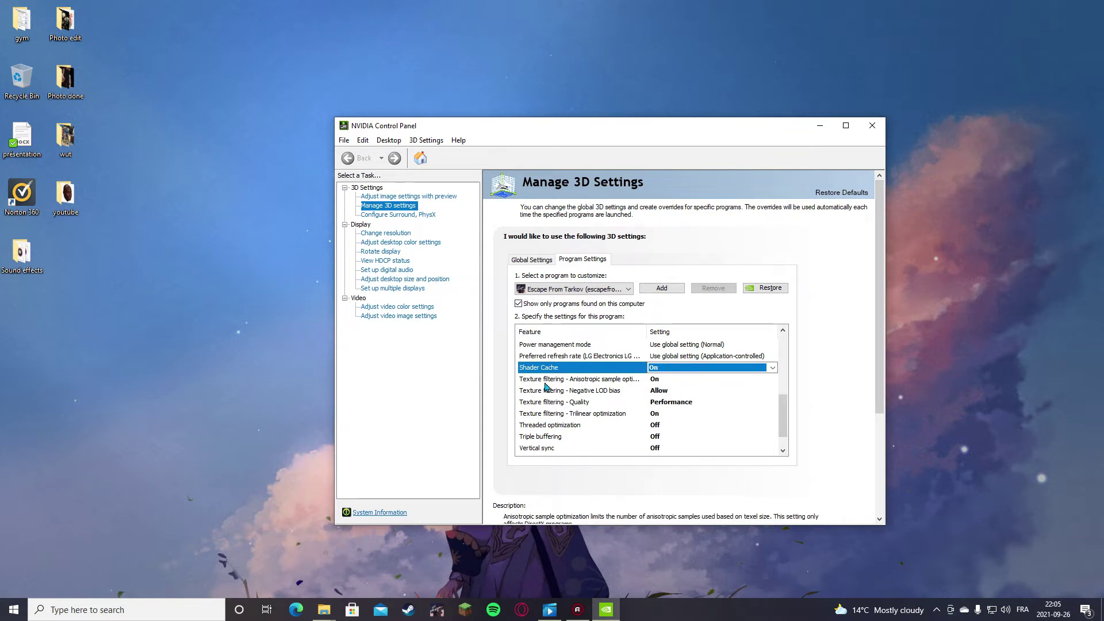
click(657, 380)
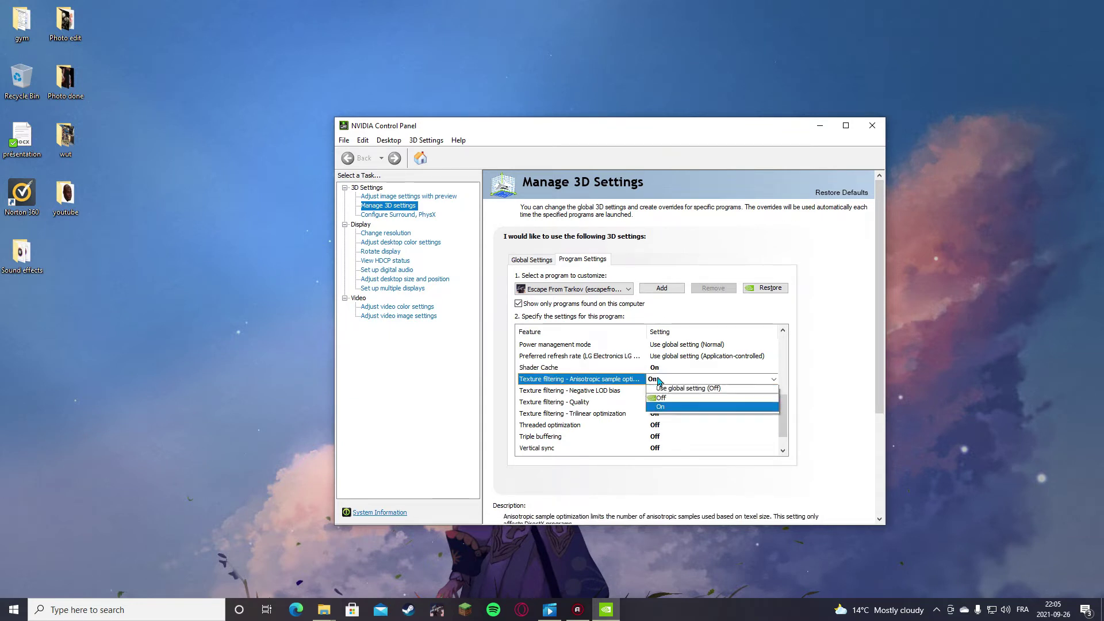
click(659, 409)
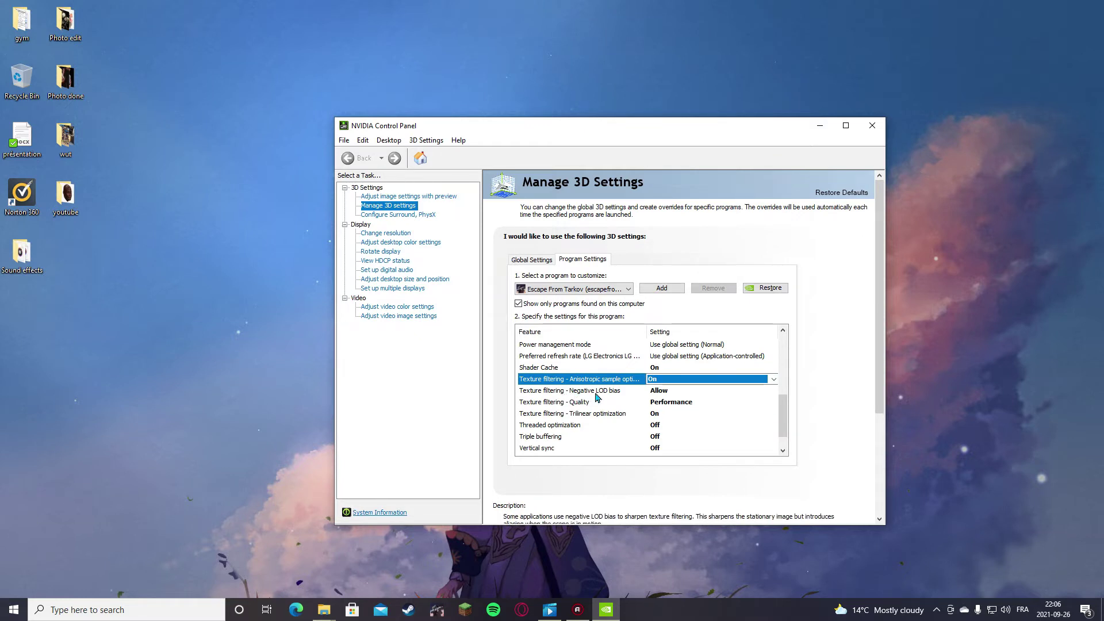
click(655, 395)
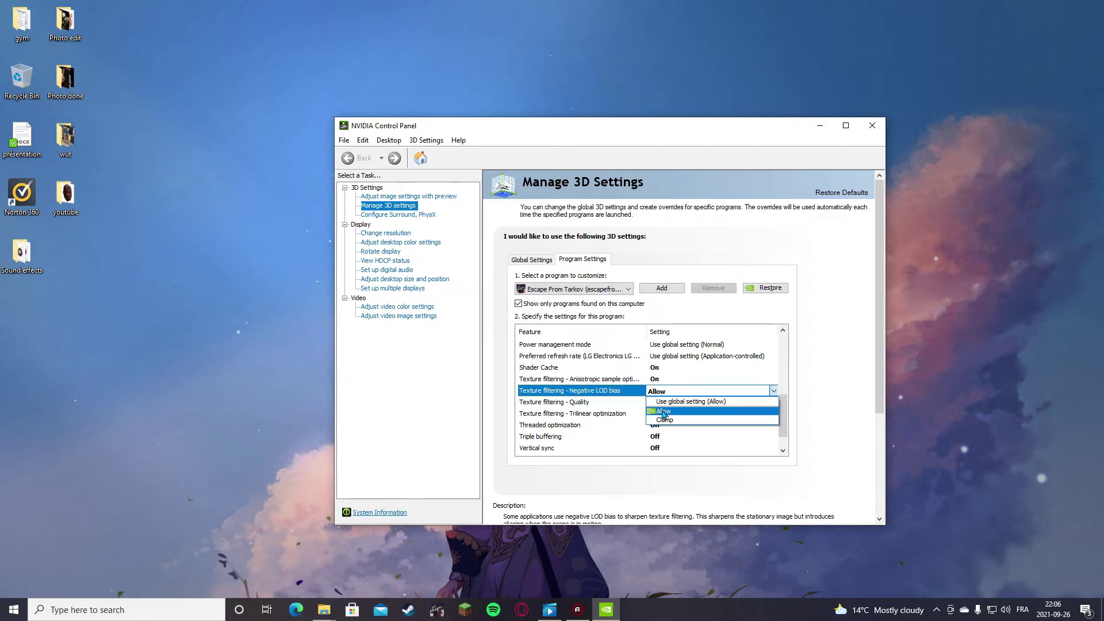
click(657, 414)
Step: Keep texture filtering quality at Performance and turn trilinear optimization On
click(536, 402)
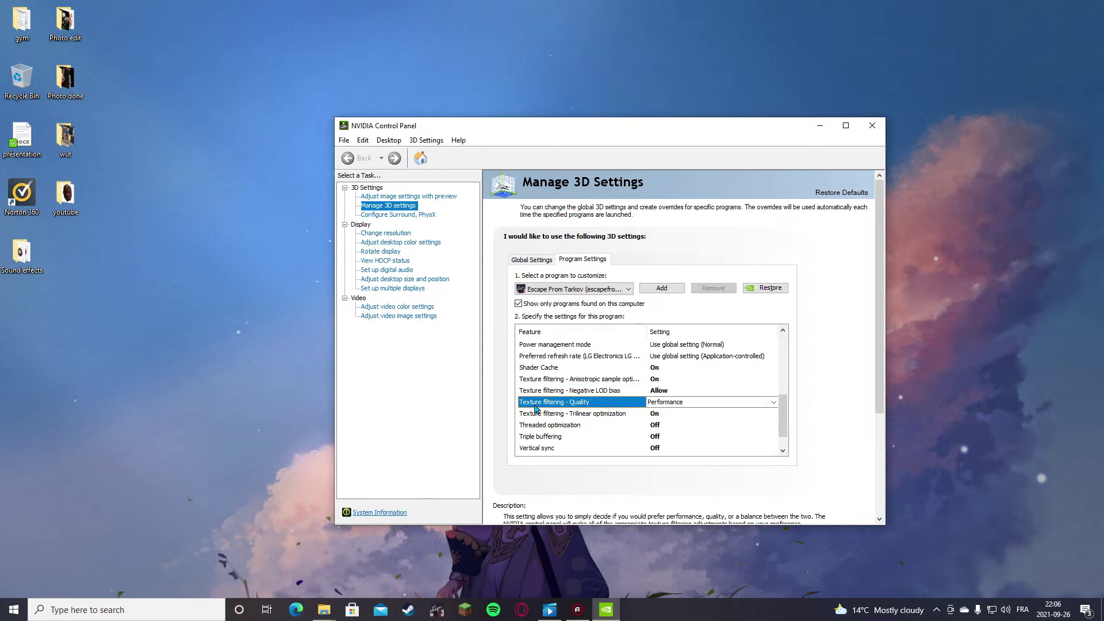
click(669, 401)
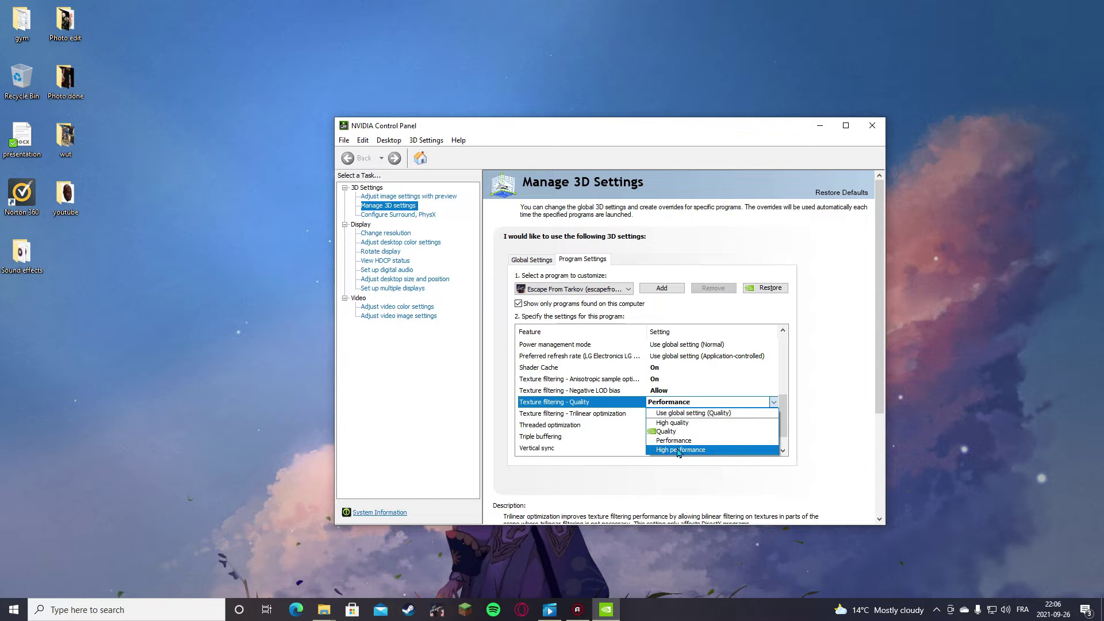
click(681, 441)
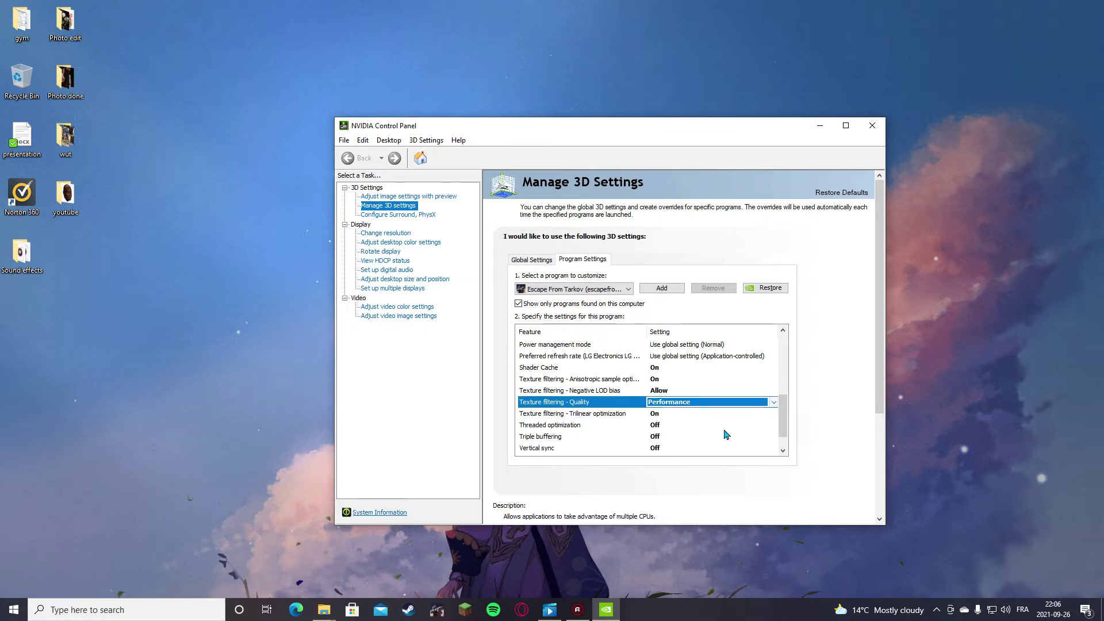
scroll(782, 425, down, 1)
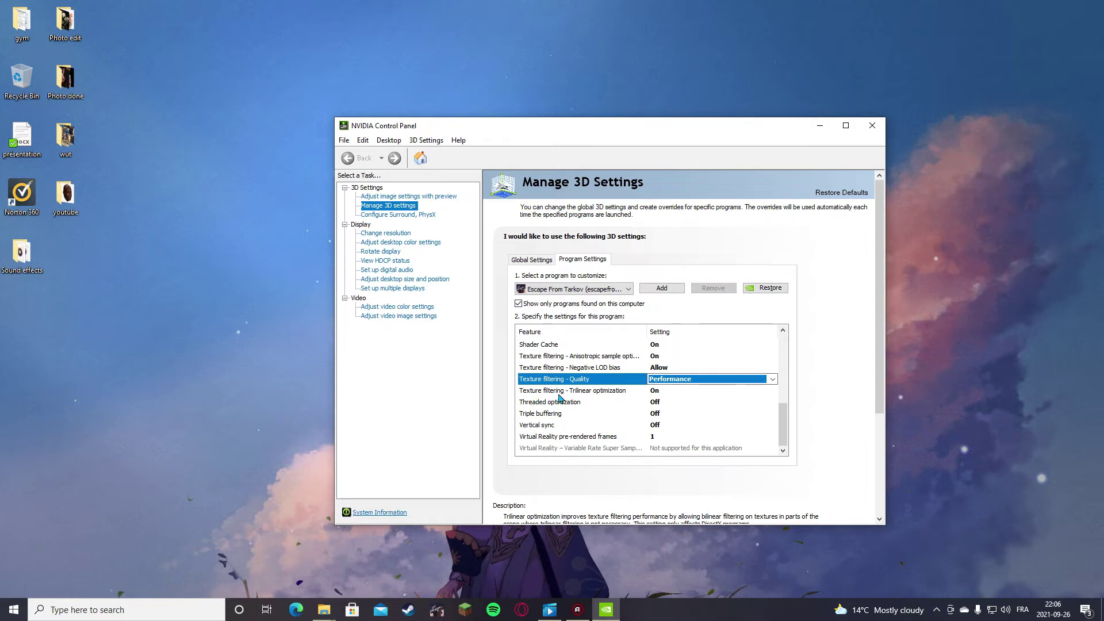
click(650, 393)
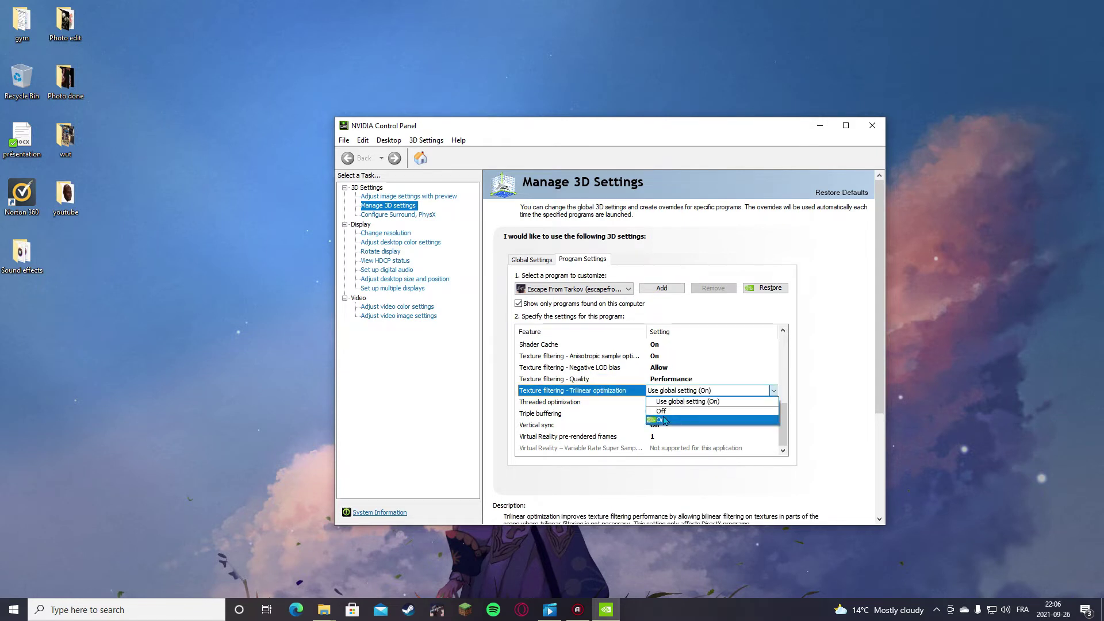
click(732, 422)
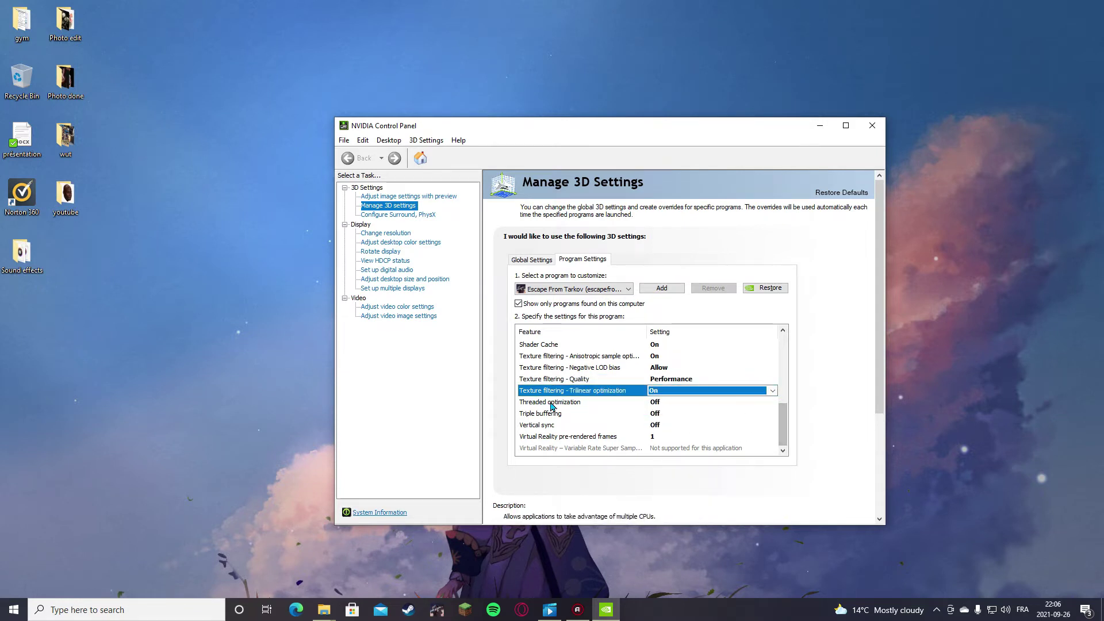
Step: Set threaded optimization, triple buffering and vertical sync Off; keep VR pre-rendered frames at 1
click(653, 402)
click(663, 439)
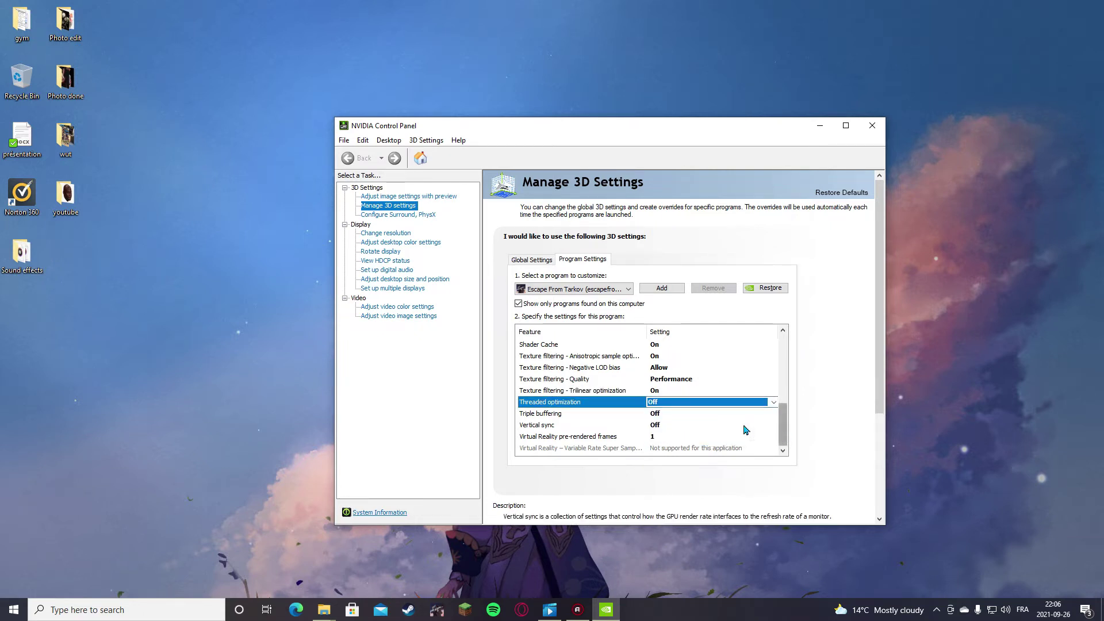
click(664, 414)
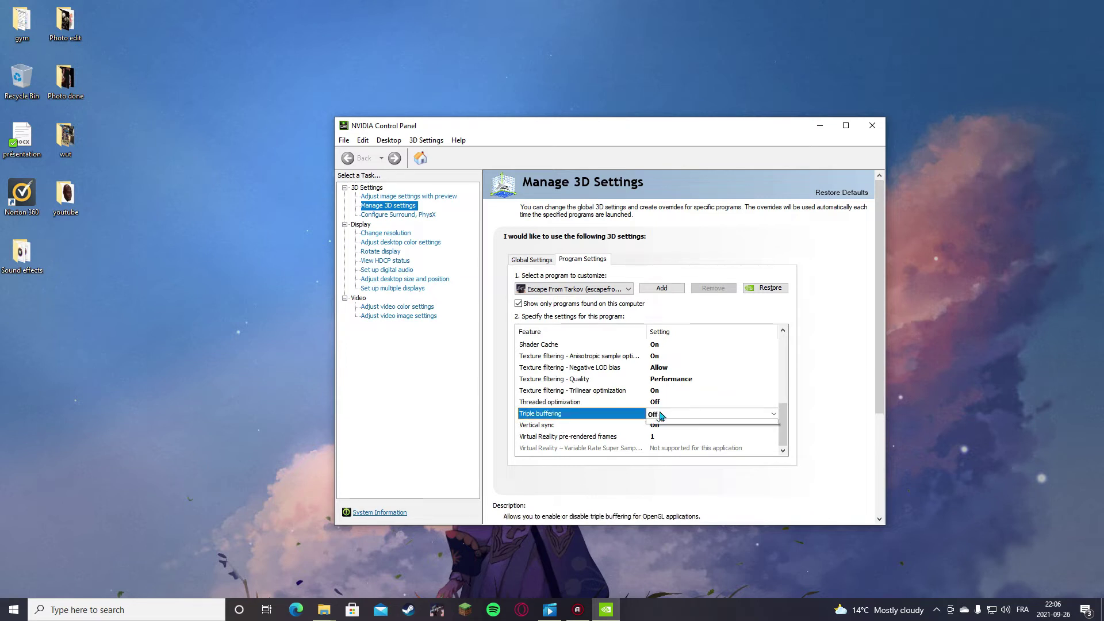
click(664, 438)
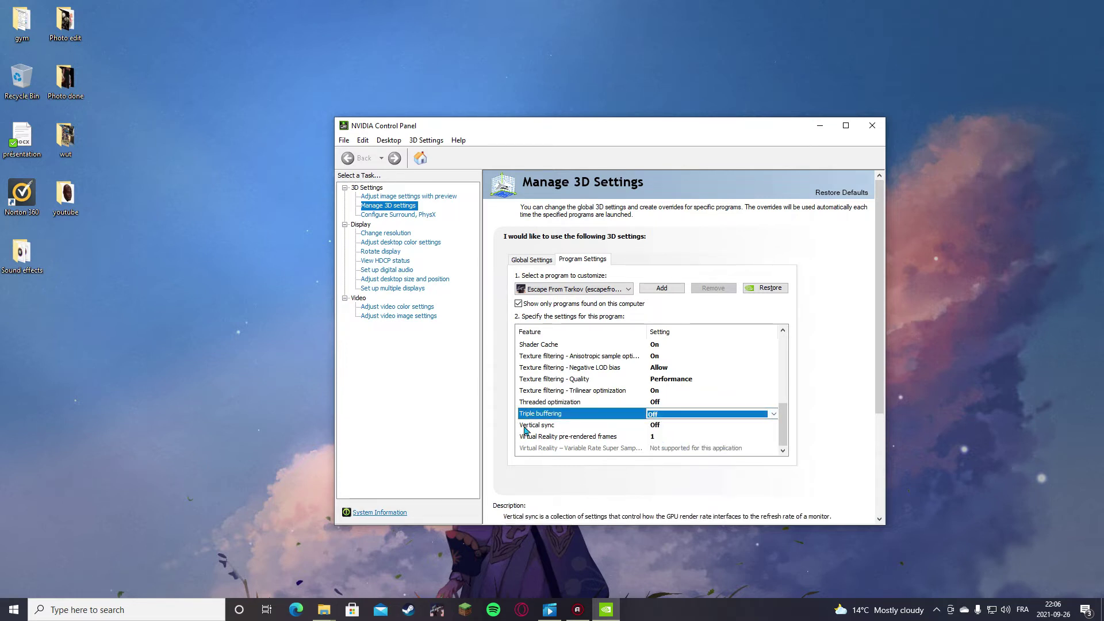
click(660, 425)
click(660, 425)
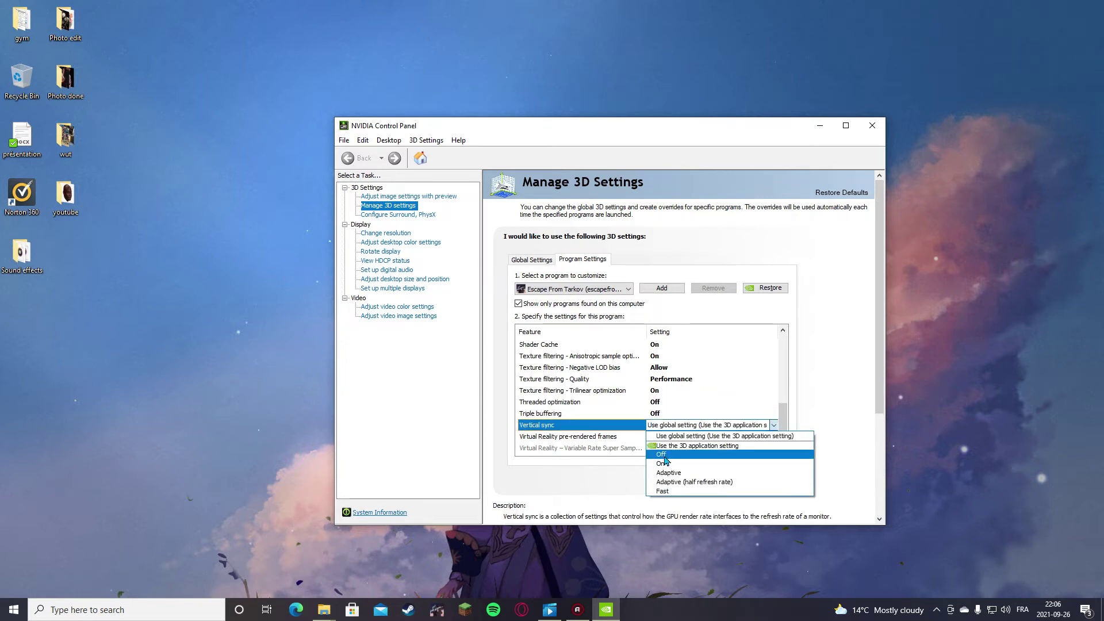
click(664, 454)
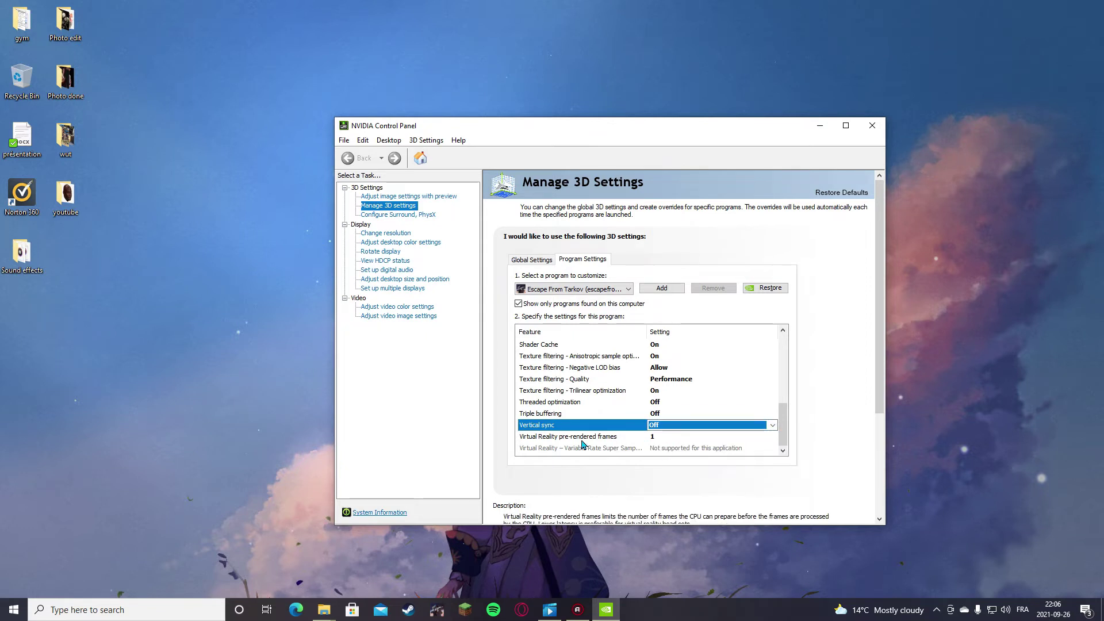
click(583, 438)
click(707, 436)
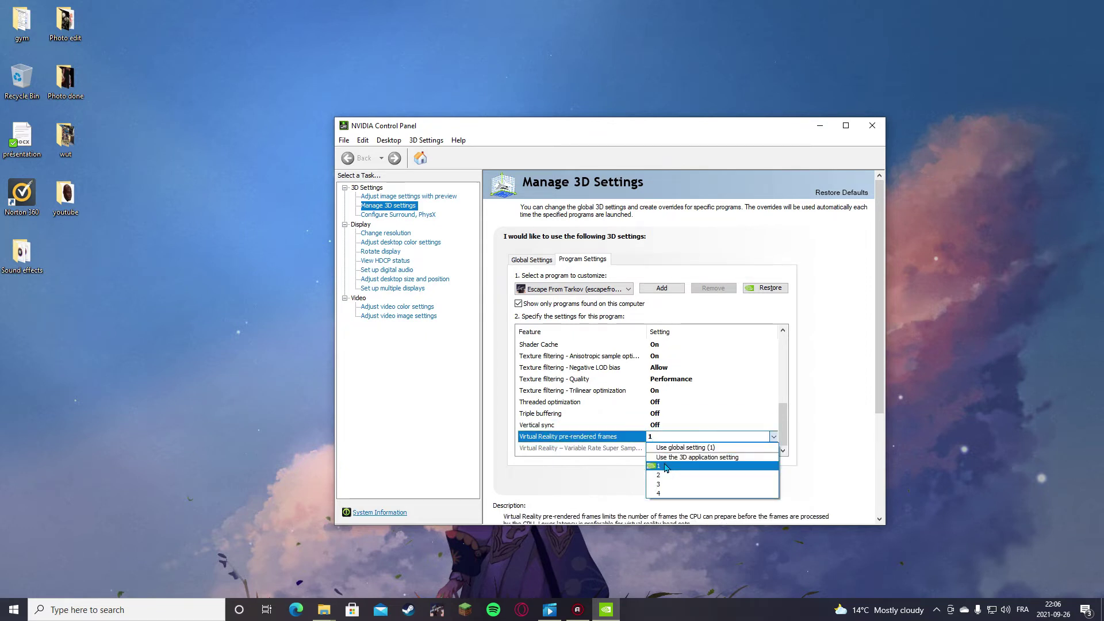
click(736, 441)
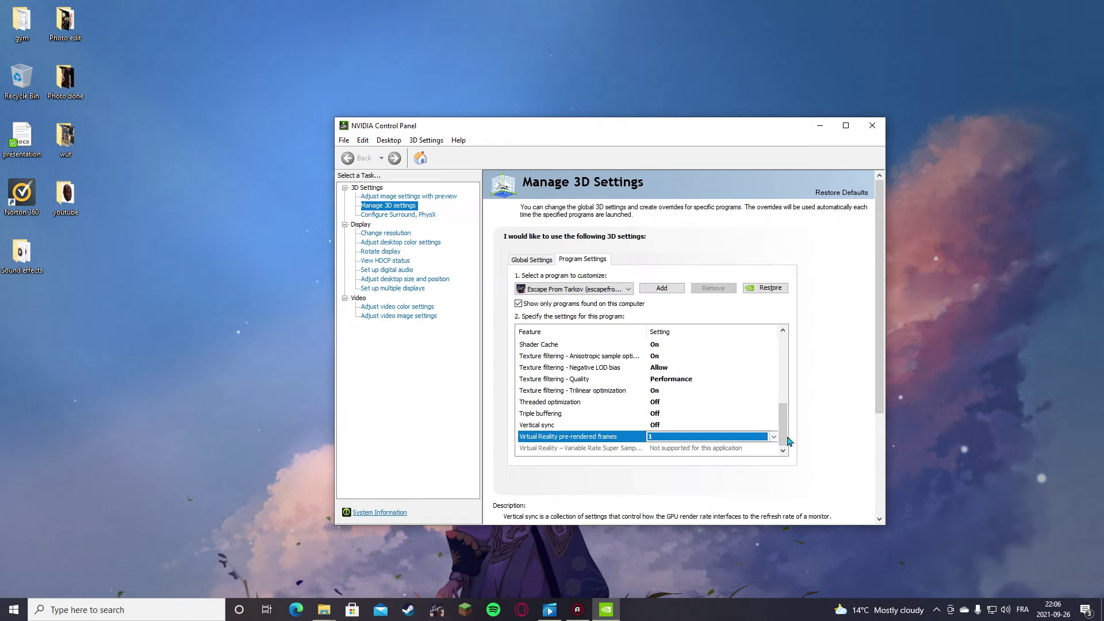
scroll(783, 438, up, 1)
scroll(783, 439, down, 1)
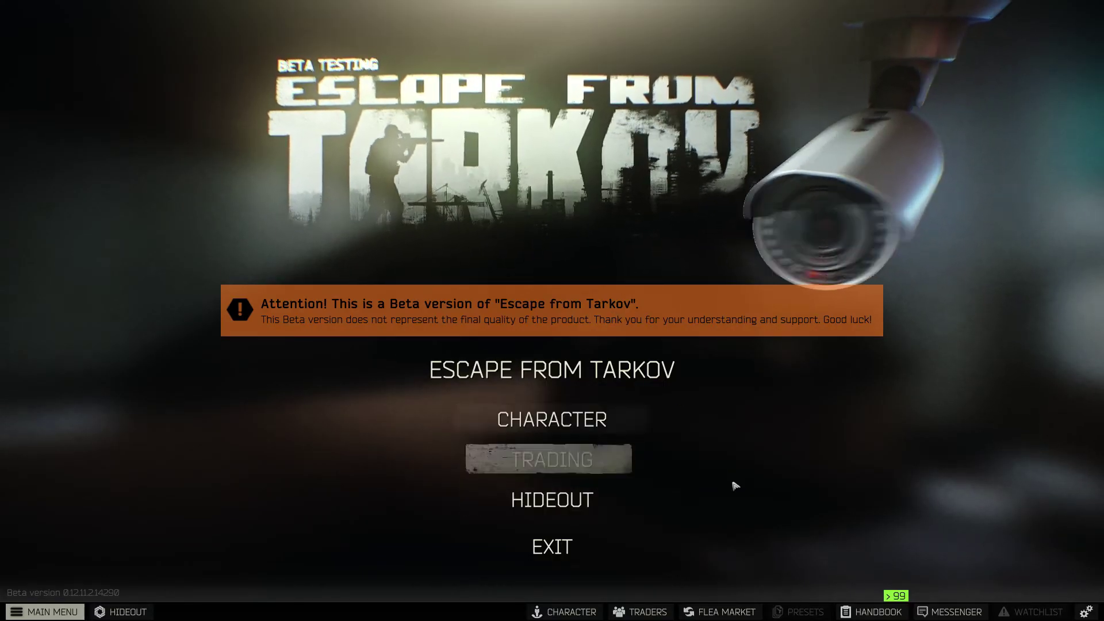
Step: In Tarkov's Sound settings, lower Overall volume to about 20 and save
click(1078, 614)
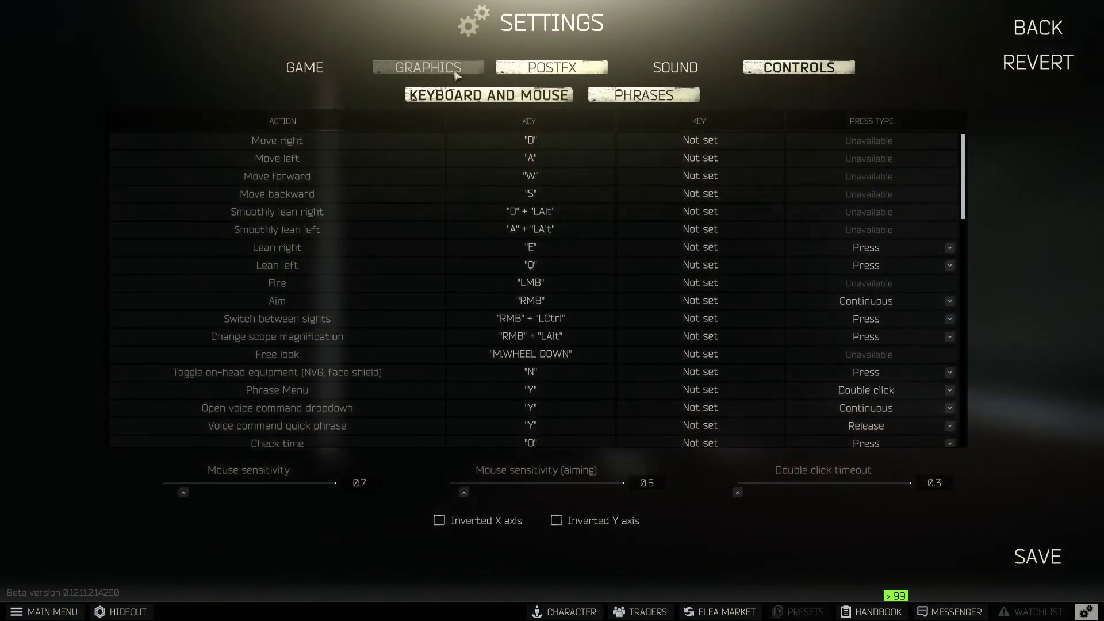
click(449, 69)
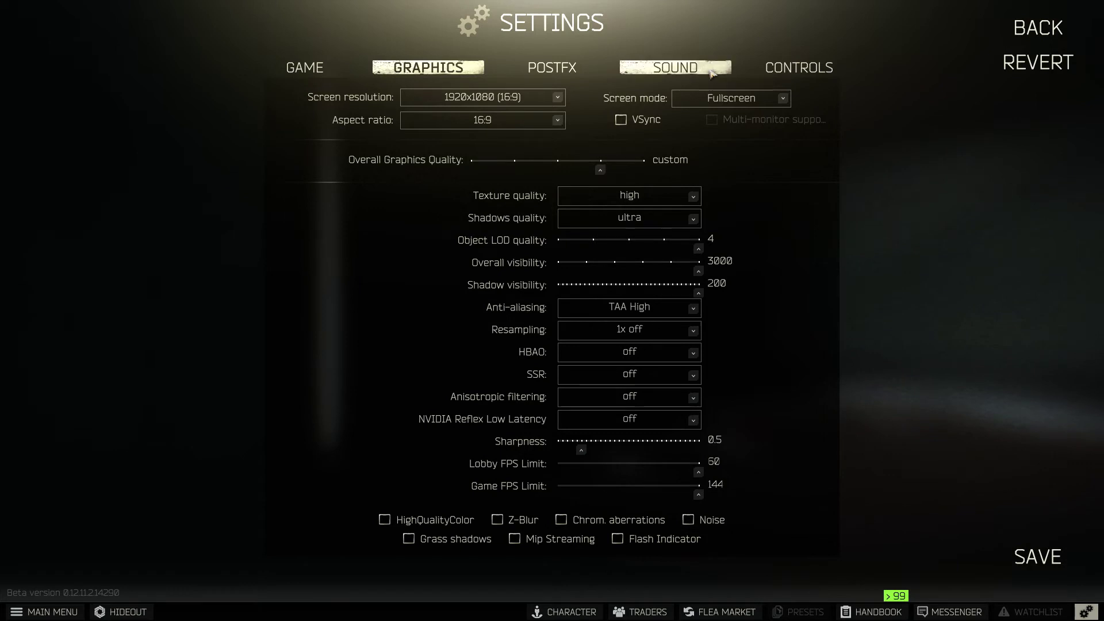
click(676, 70)
drag(687, 145, 548, 141)
click(1037, 557)
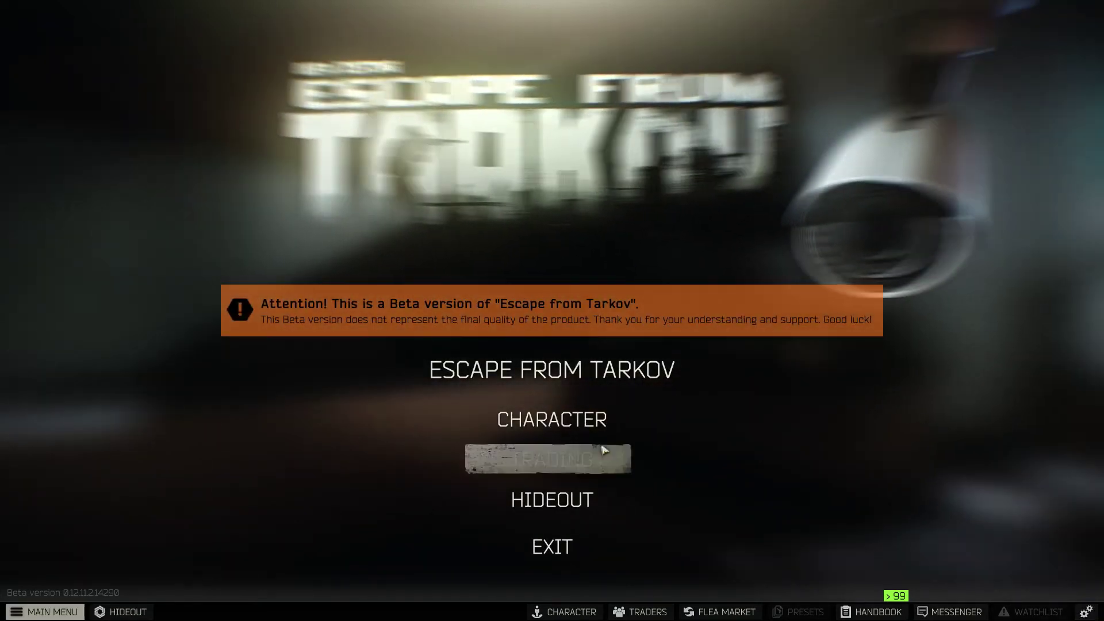
Step: Reopen Tarkov's settings on the Graphics page
click(1086, 612)
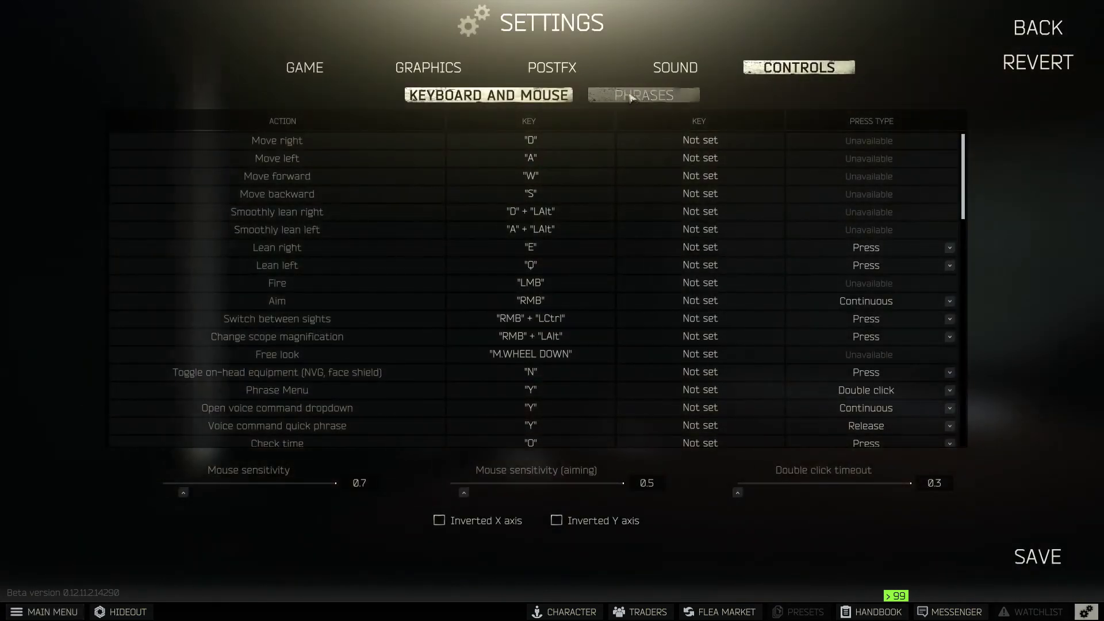
click(428, 75)
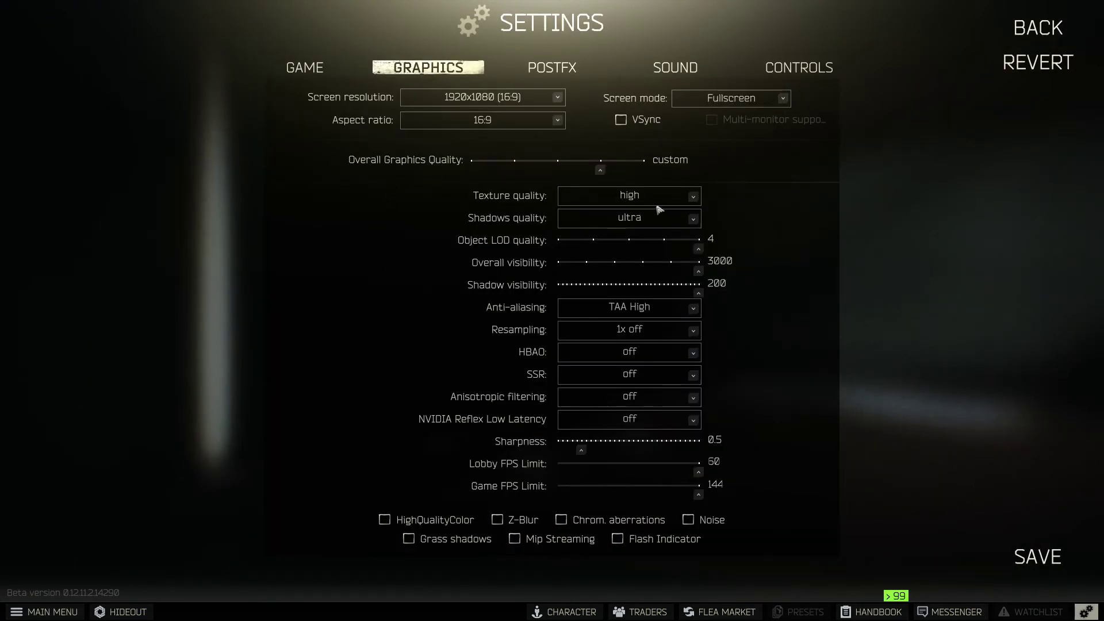
Step: Keep Texture quality high (OK the restart notice) and set Shadows quality to low
click(638, 199)
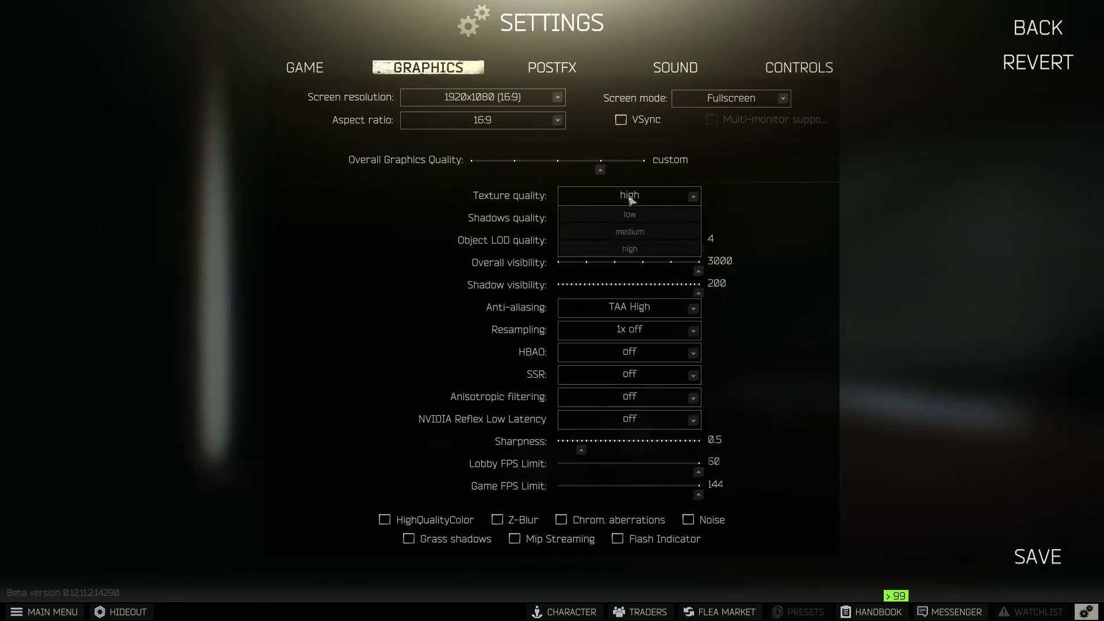
click(632, 251)
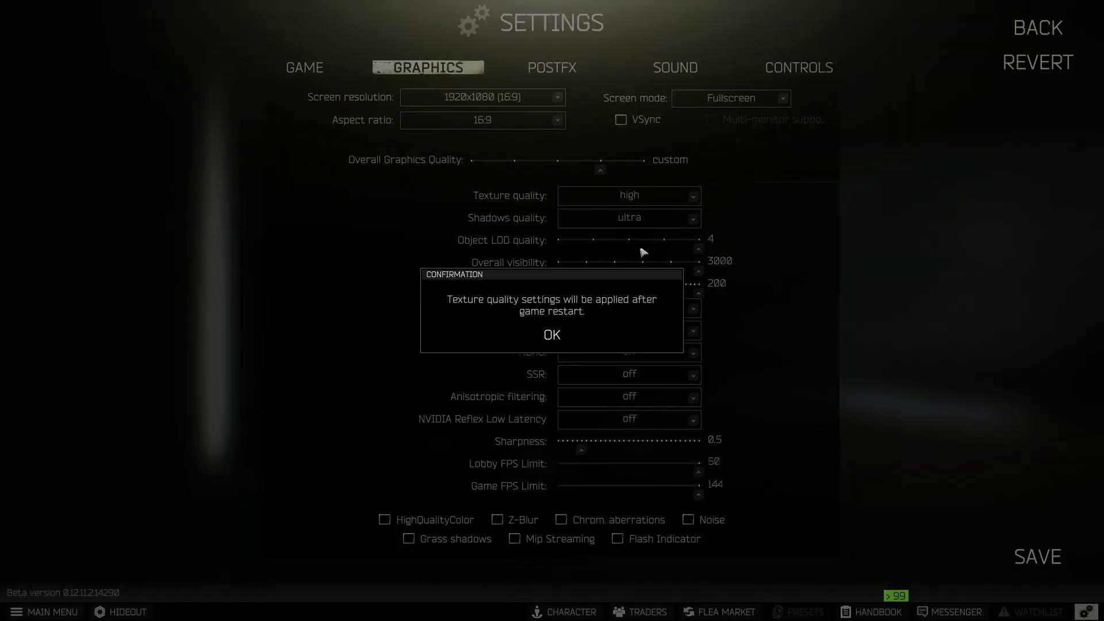
click(576, 336)
click(638, 220)
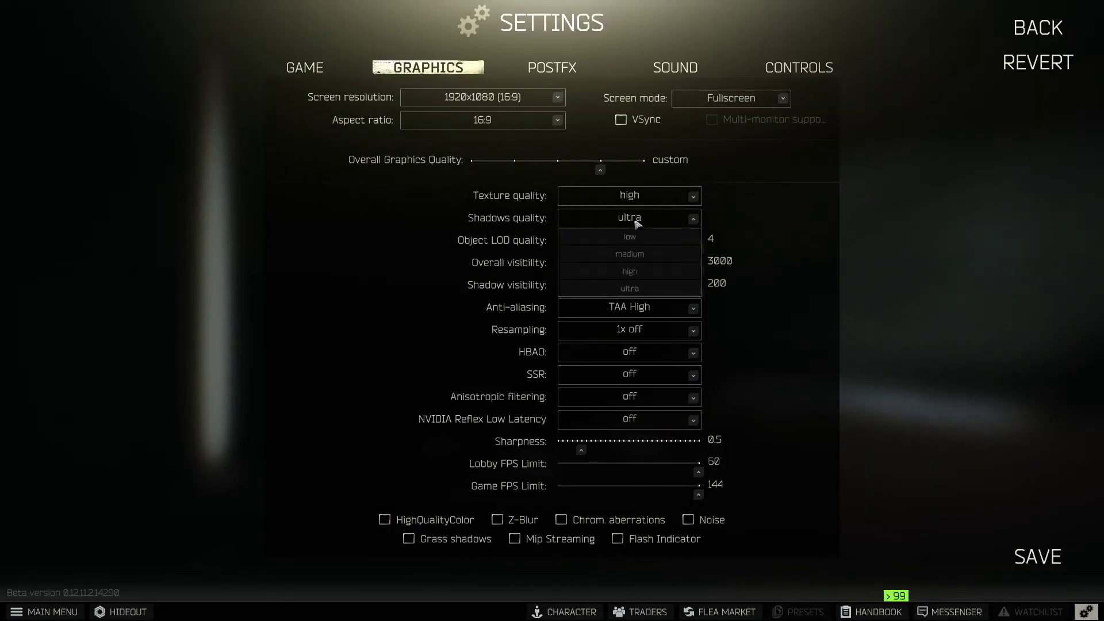
click(641, 236)
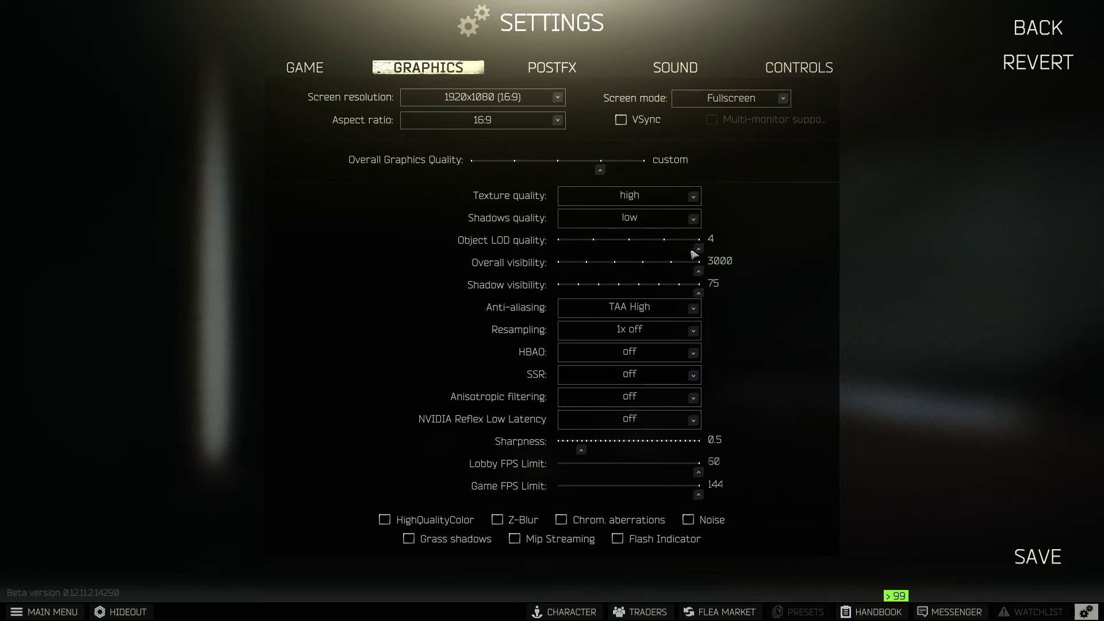
Step: Drag Object LOD to 3, Overall visibility to 2000 and Shadow visibility to 50
drag(694, 254, 630, 251)
drag(701, 273, 638, 273)
drag(697, 295, 601, 292)
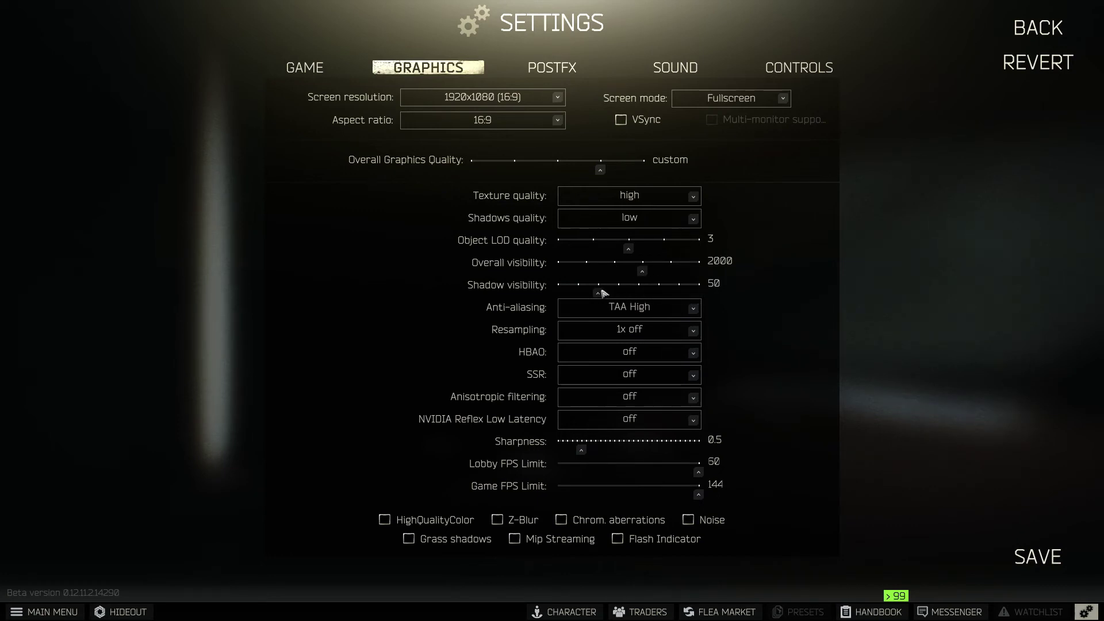
Step: Set Anti-aliasing off, keeping Resampling at 1x off and NVIDIA Reflex Low Latency off
click(638, 321)
click(653, 330)
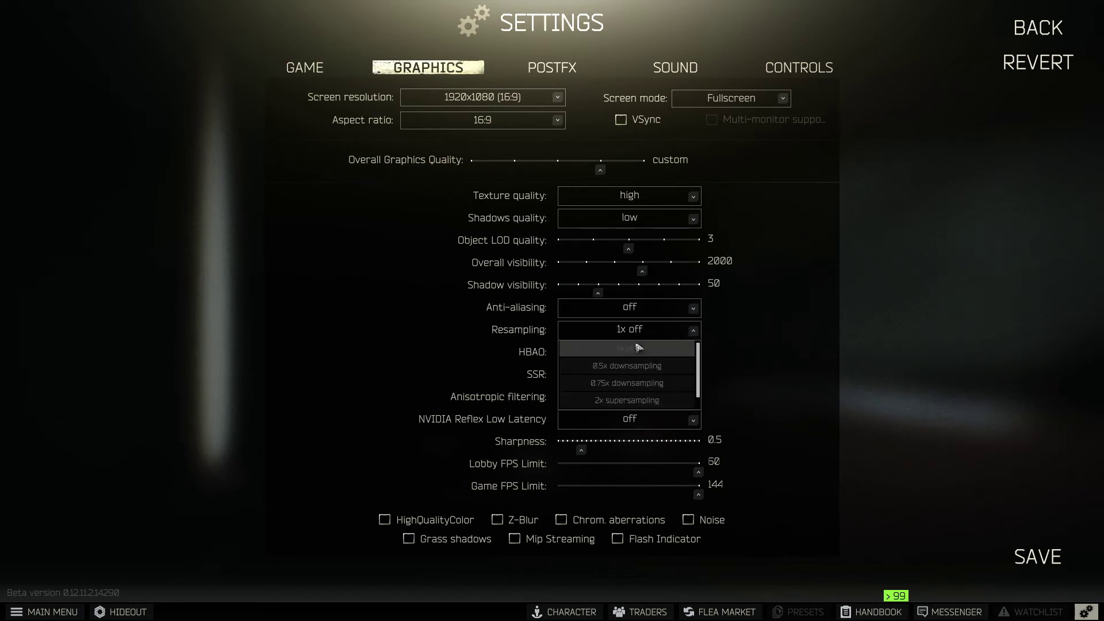
click(637, 347)
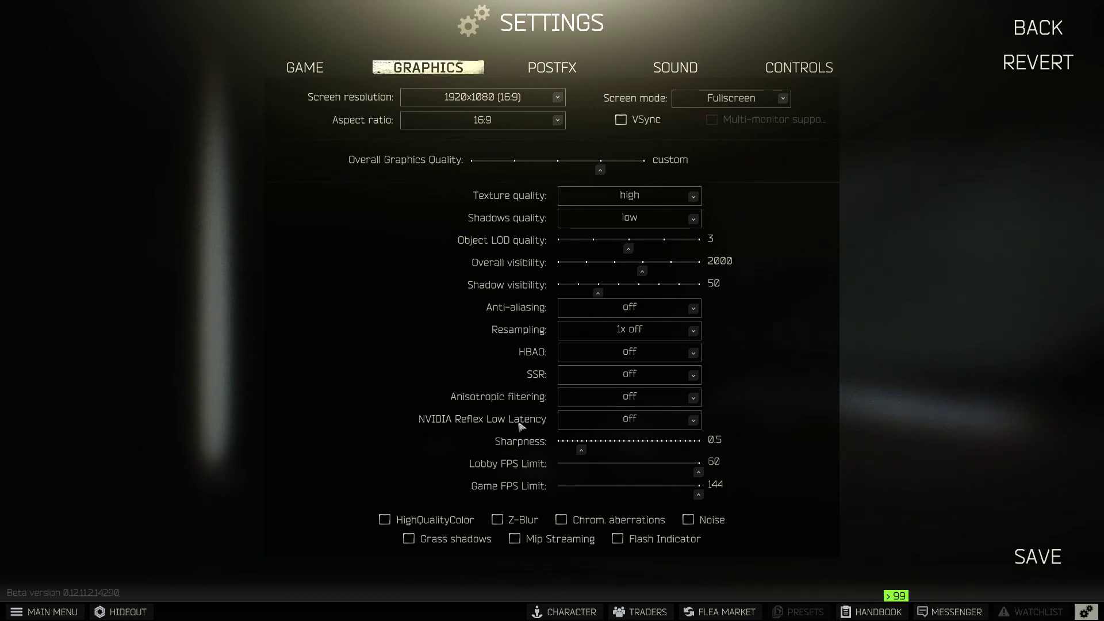
click(606, 424)
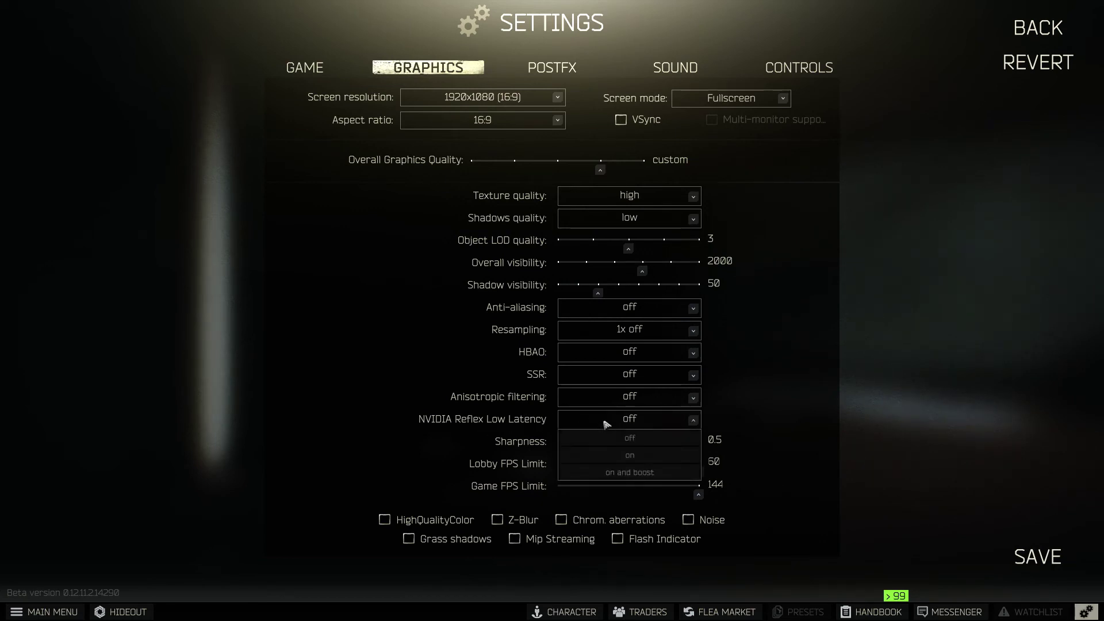
click(625, 440)
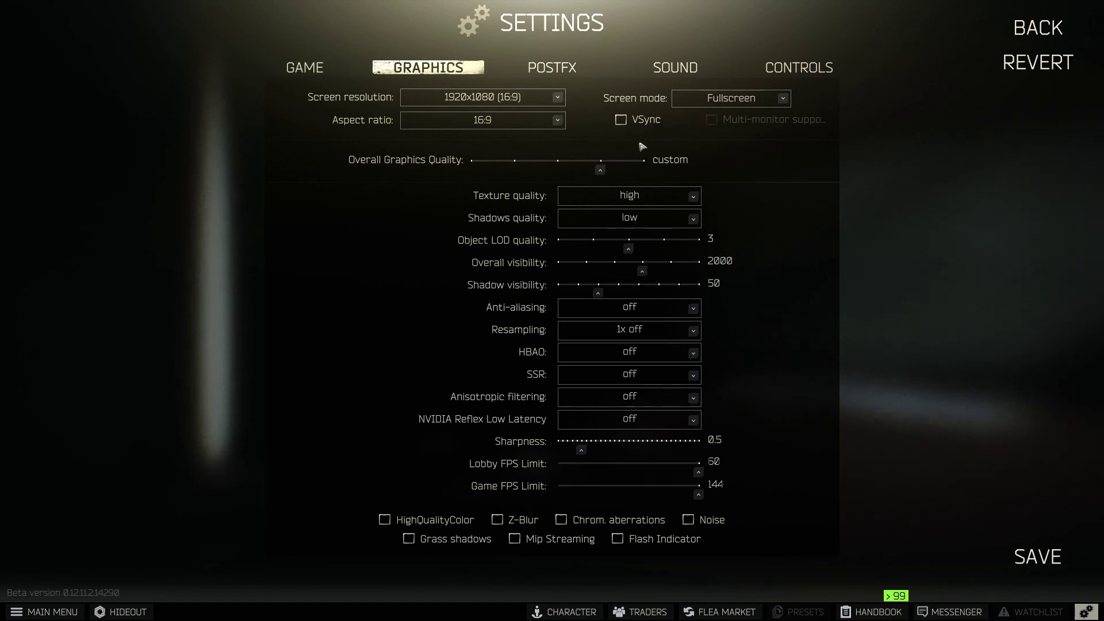
Step: Switch the Settings screen to the GAME tab
click(309, 74)
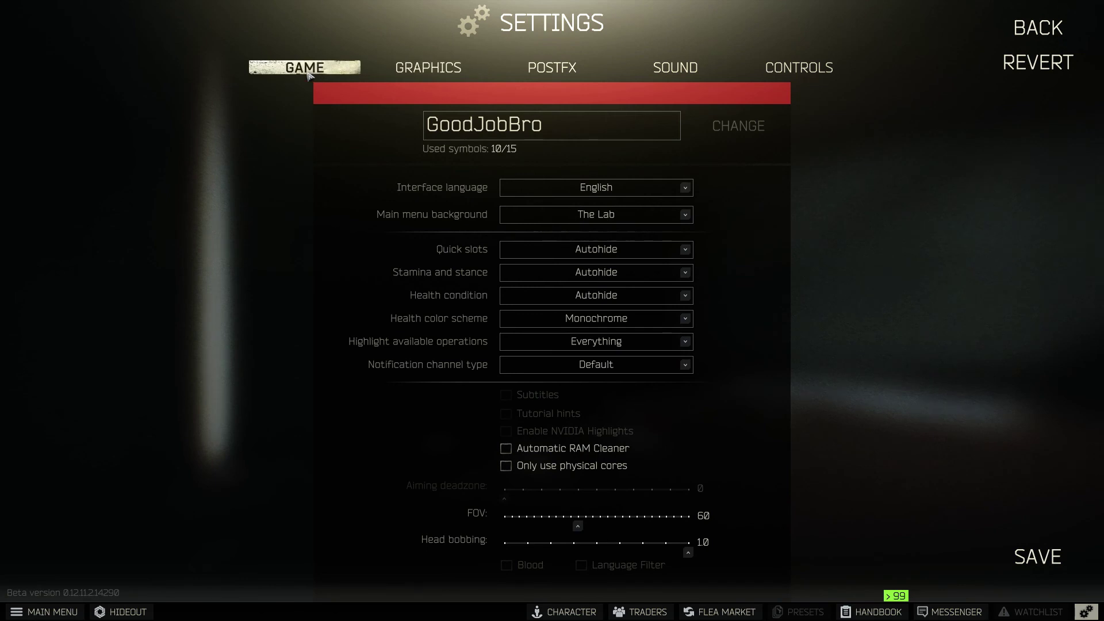